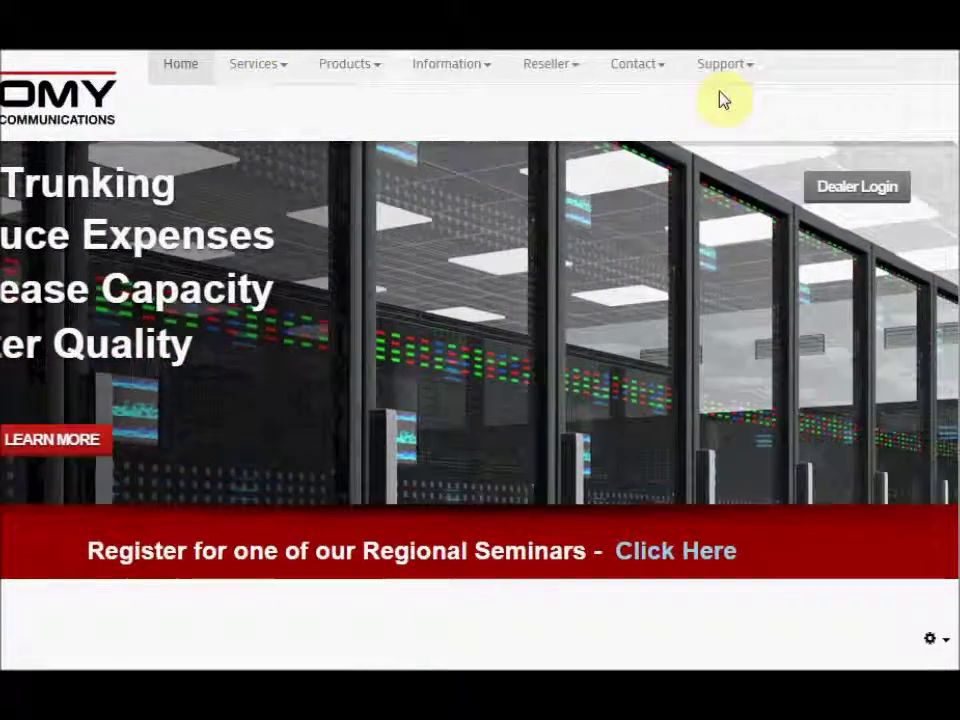
Open the Support menu on the IPitomy website to reveal the wiki and downloads pages
mouse_move(790, 80)
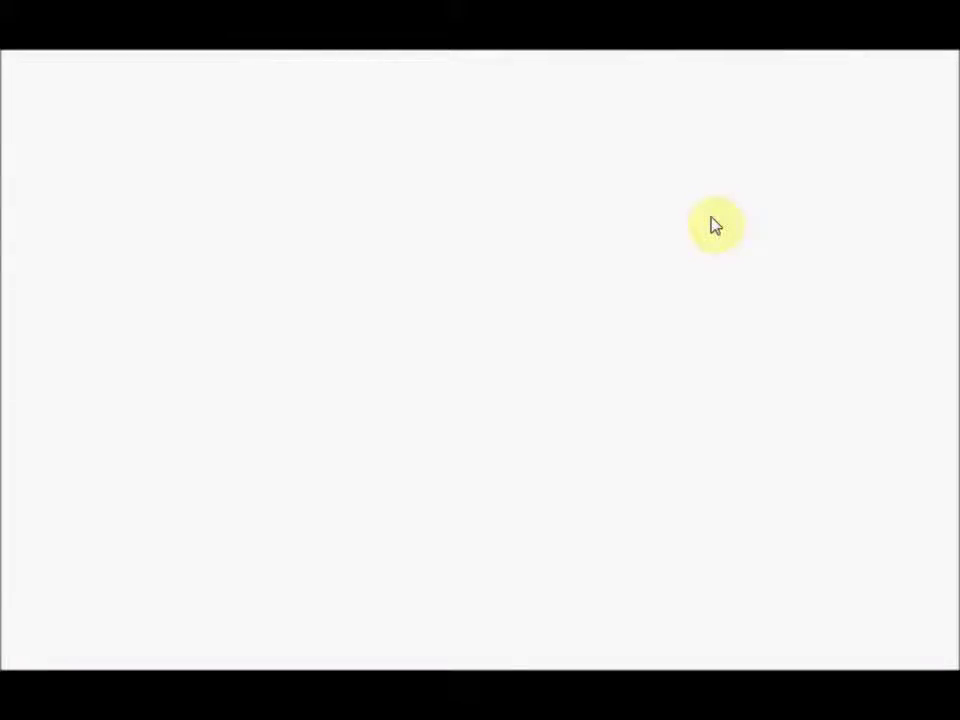
Search the wiki for 'communicator', open the IPitomy Communicator article, then its full-version install page
left_click(734, 109)
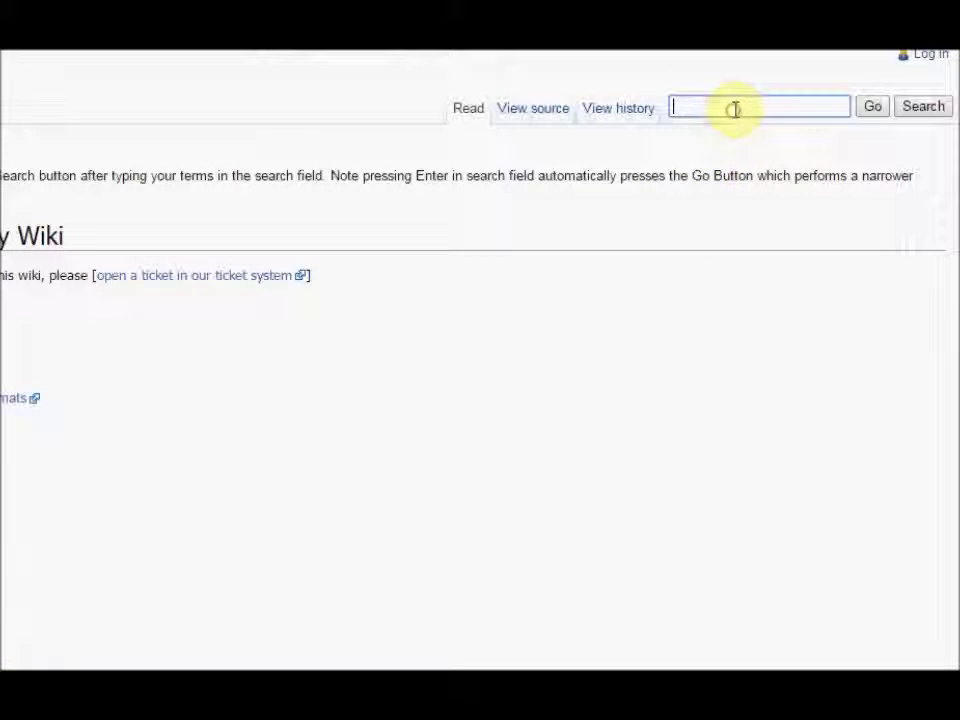
type("communi")
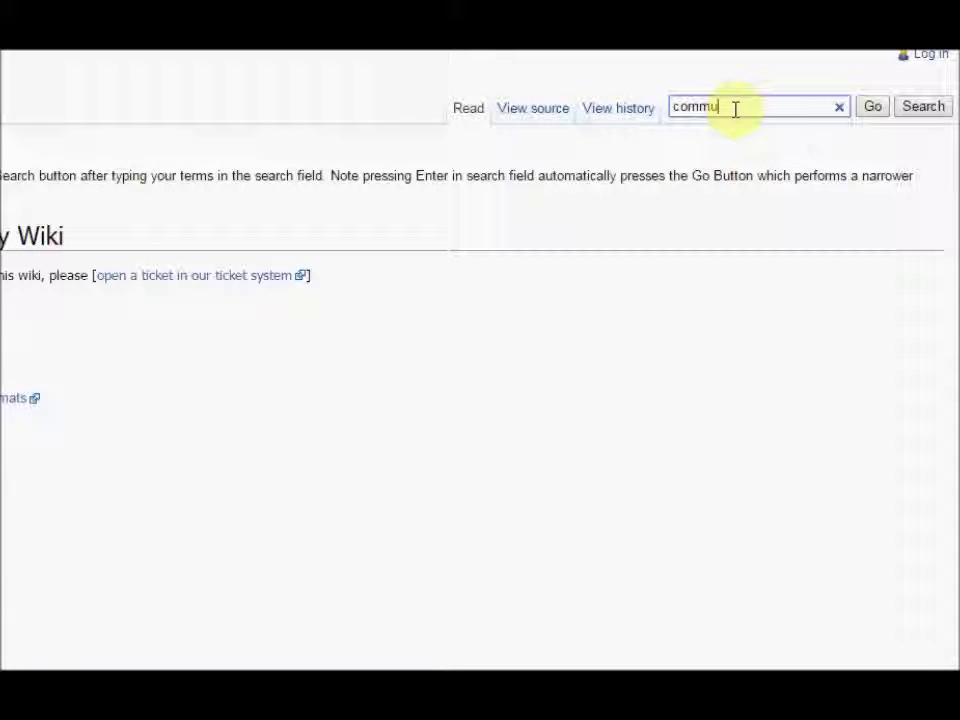
type("cator")
key("Return")
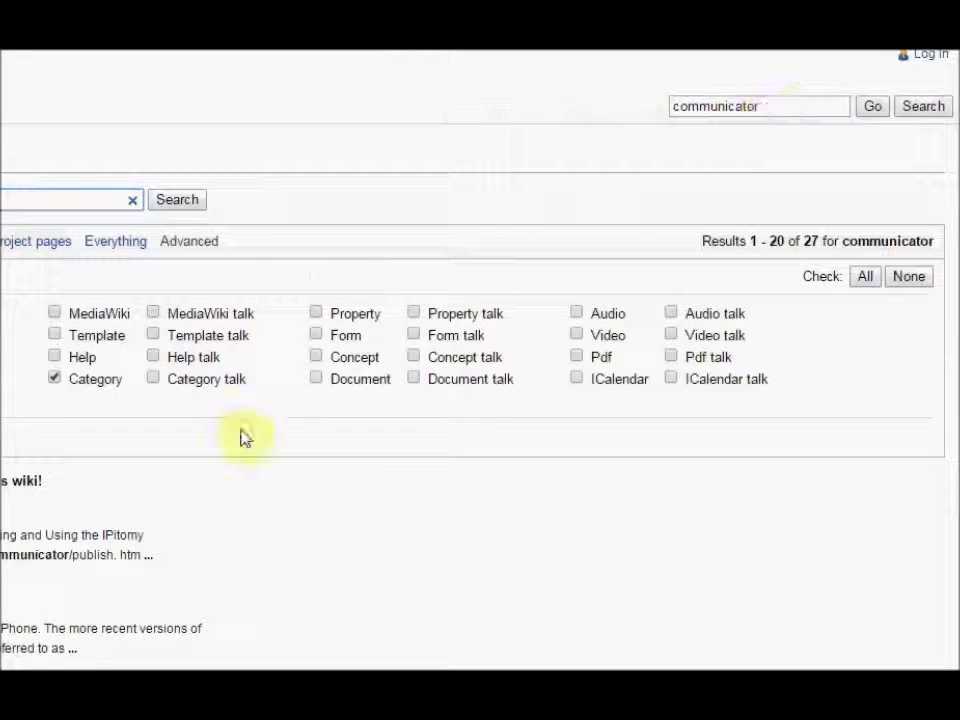
left_click(253, 518)
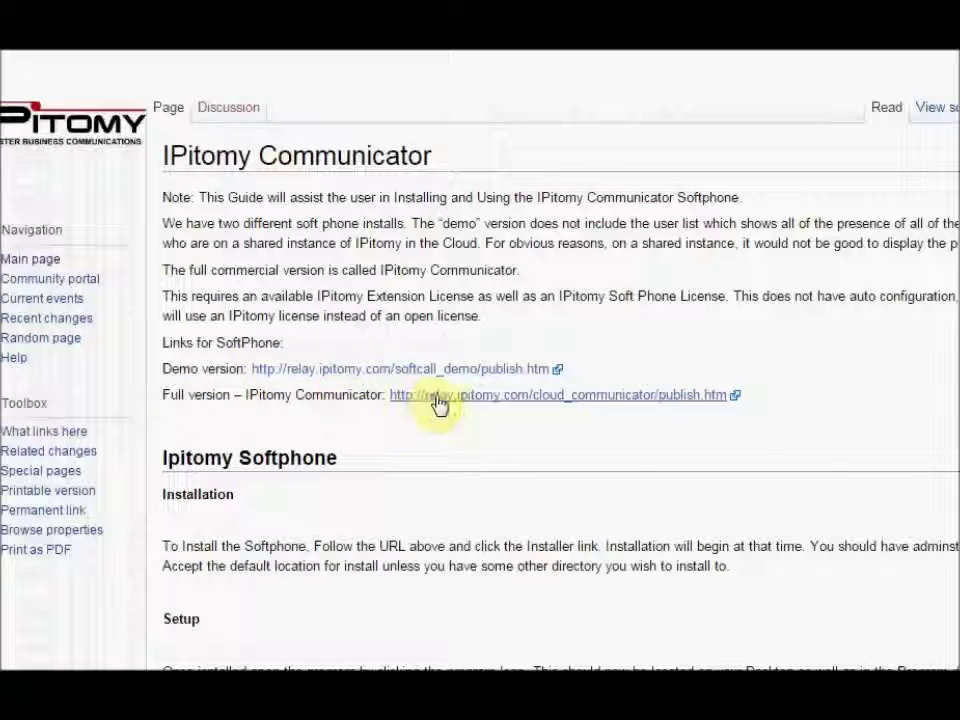
left_click(551, 404)
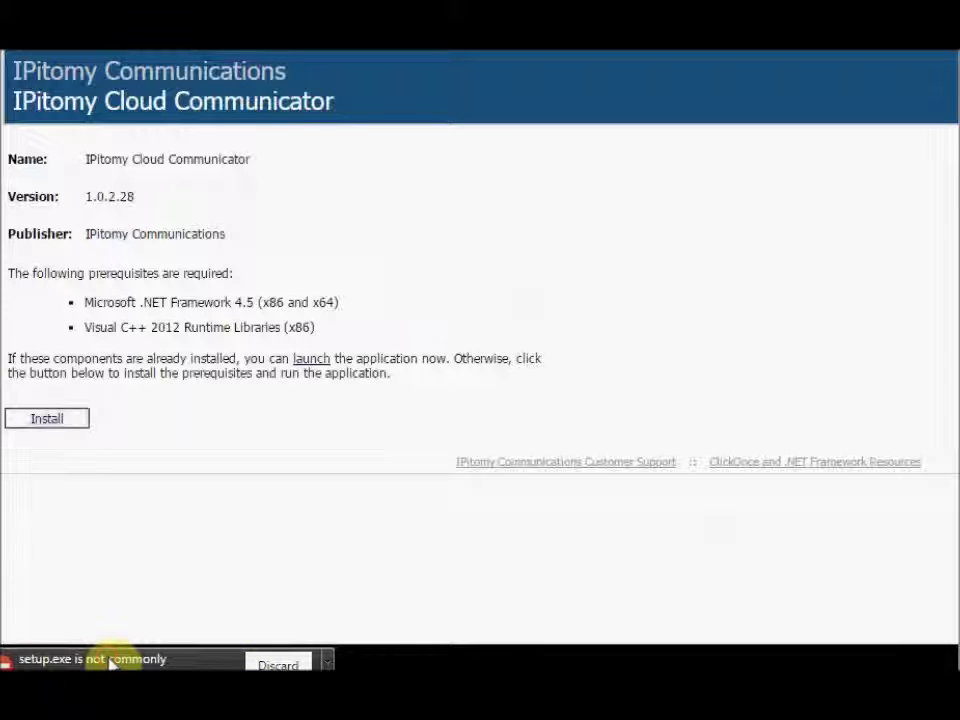
Keep the flagged setup.exe download despite the warning and run it
left_click(326, 664)
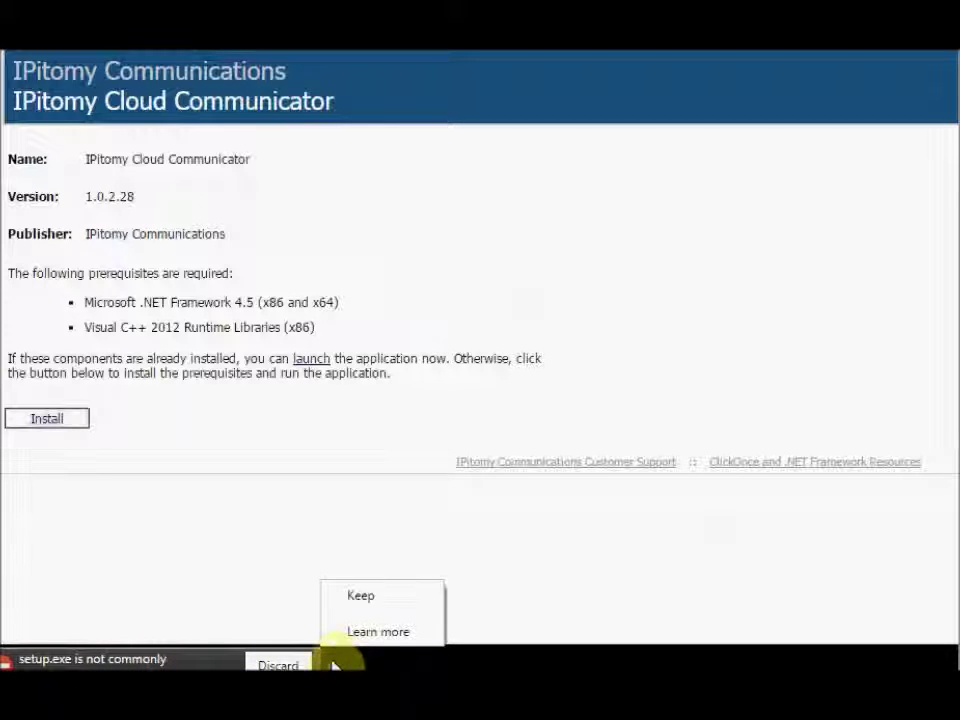
left_click(370, 594)
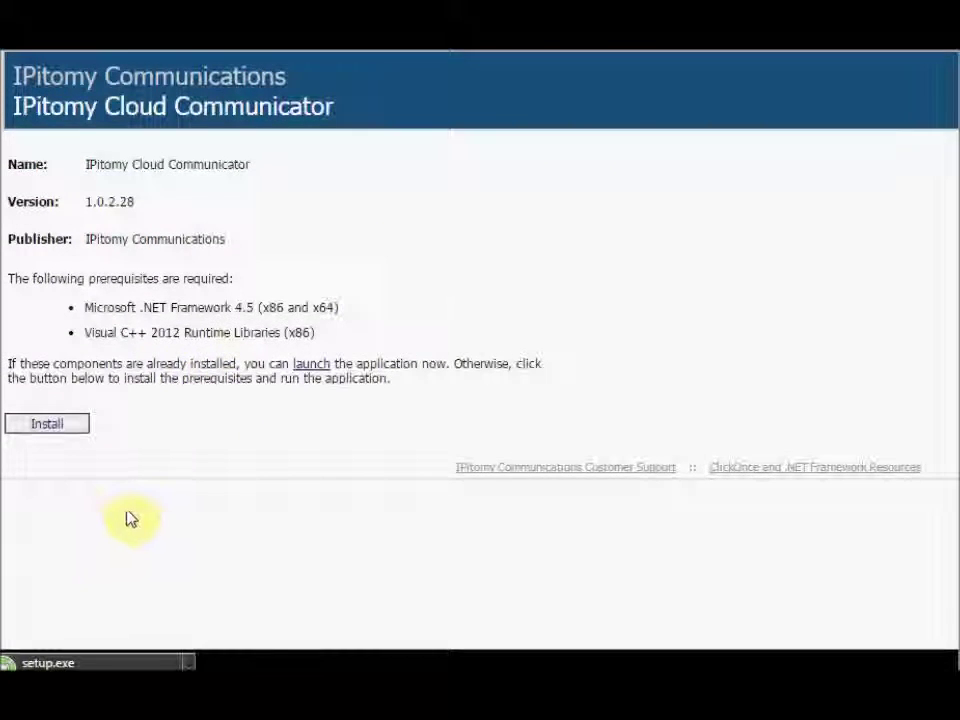
left_click(68, 661)
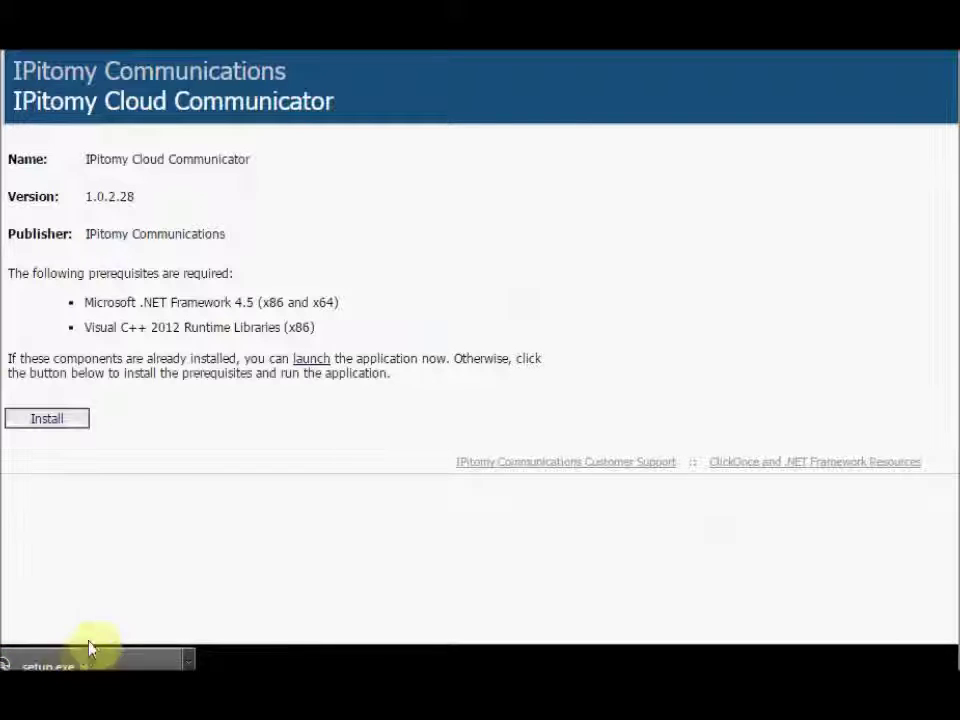
left_click(35, 663)
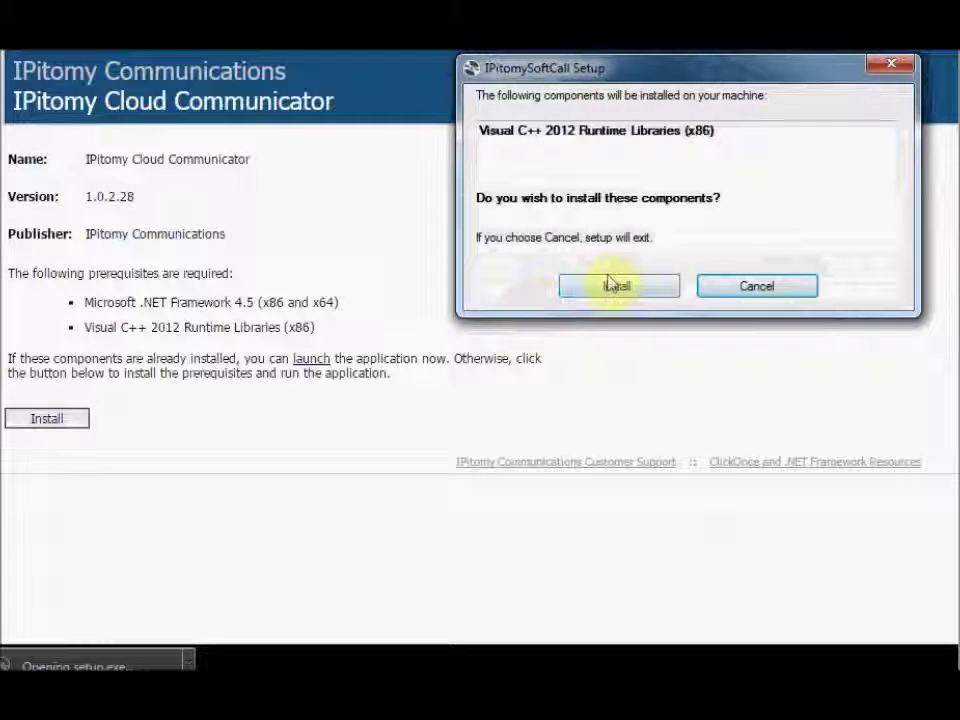
Approve the Visual C++ 2012 x86 runtime, accept its license terms, and install it
left_click(624, 287)
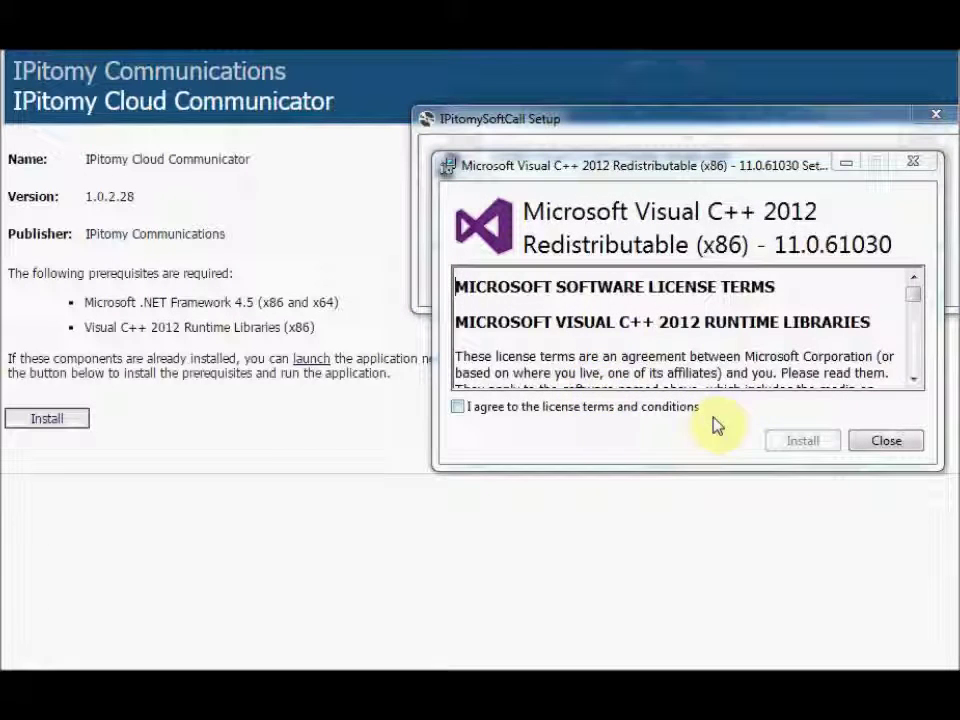
left_click(457, 406)
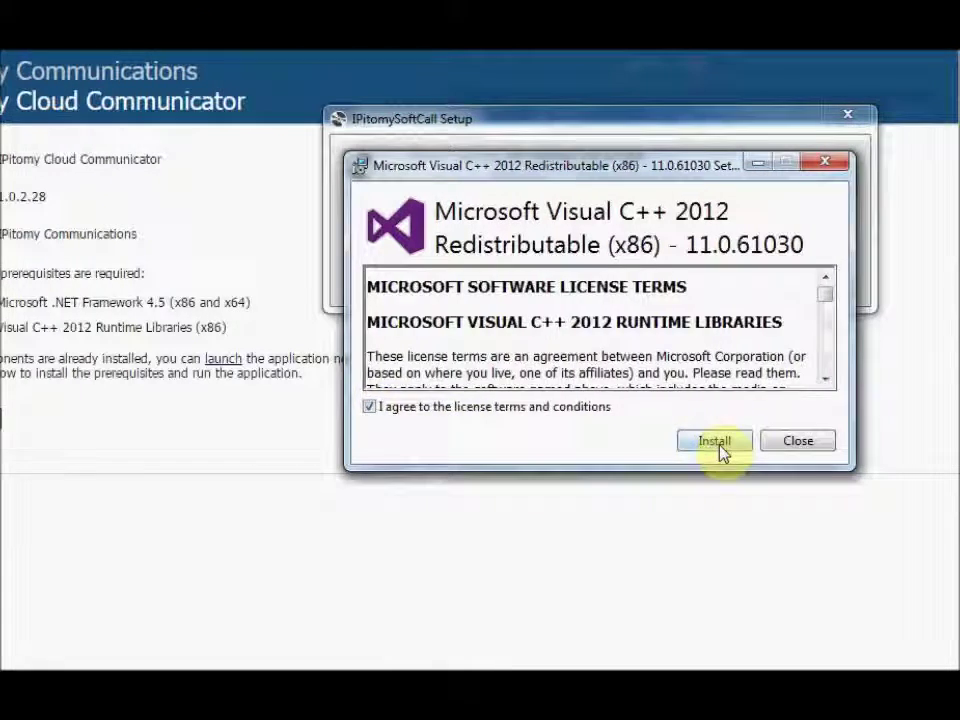
left_click(803, 441)
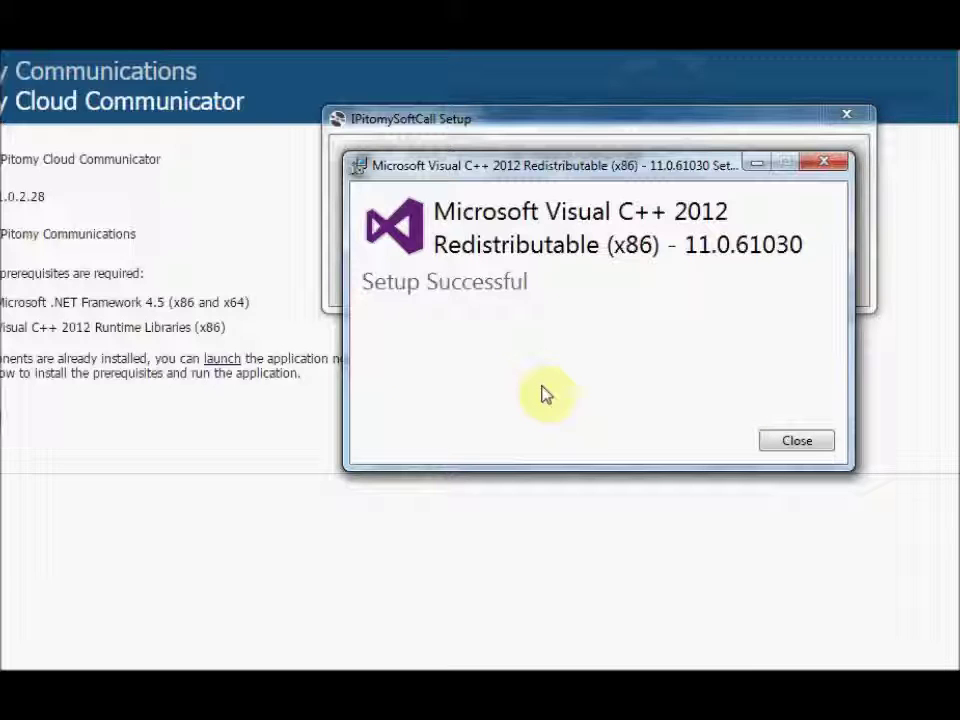
Close the finished redistributable installer and launch the Cloud Communicator application install
left_click(797, 440)
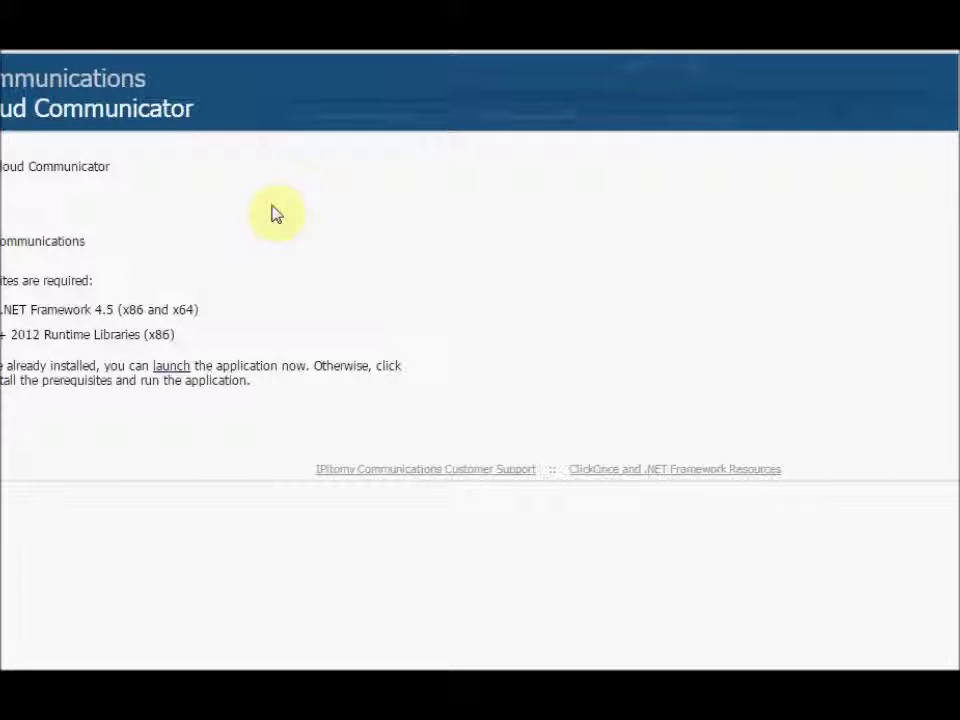
left_click(171, 365)
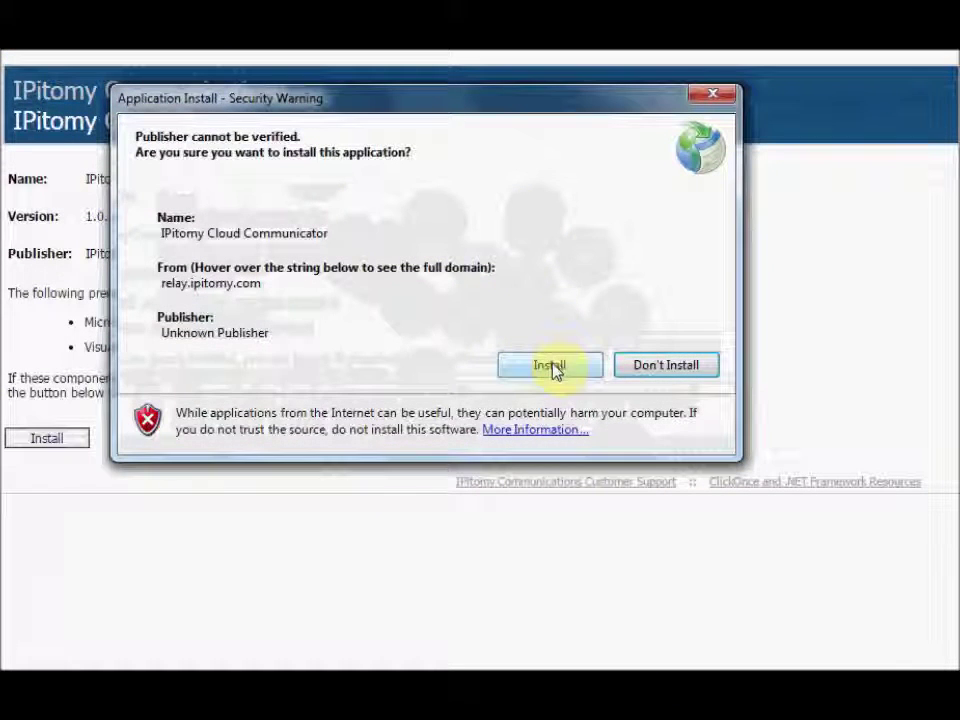
Confirm installing IPitomy Cloud Communicator from the unverified publisher
left_click(550, 367)
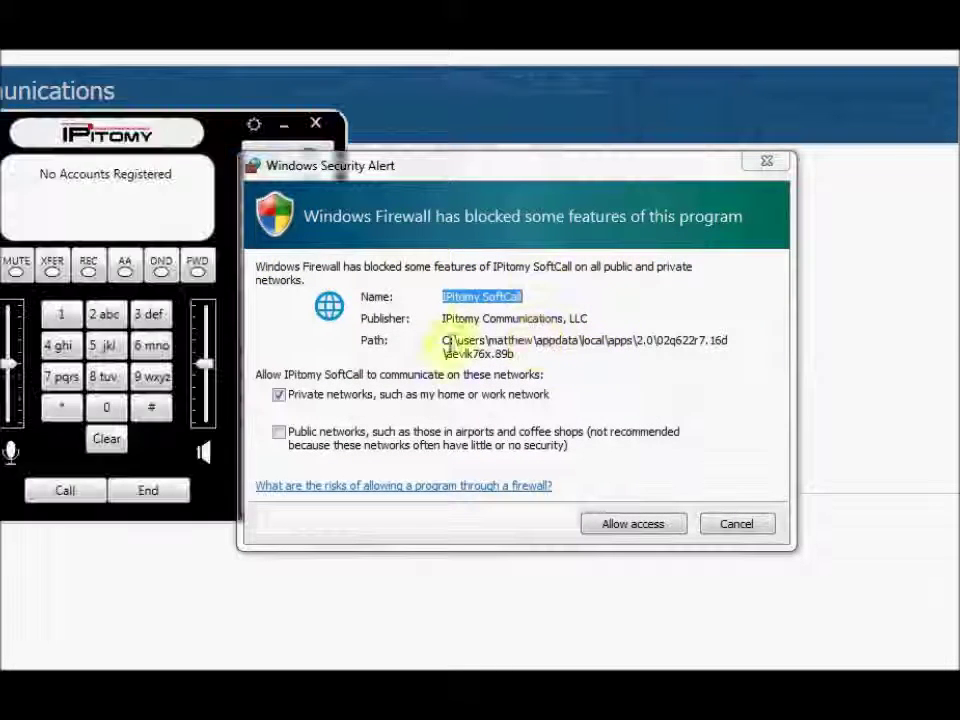
Allow the softphone through the firewall and start a new account under Sip Settings > Sip Accounts
left_click(635, 522)
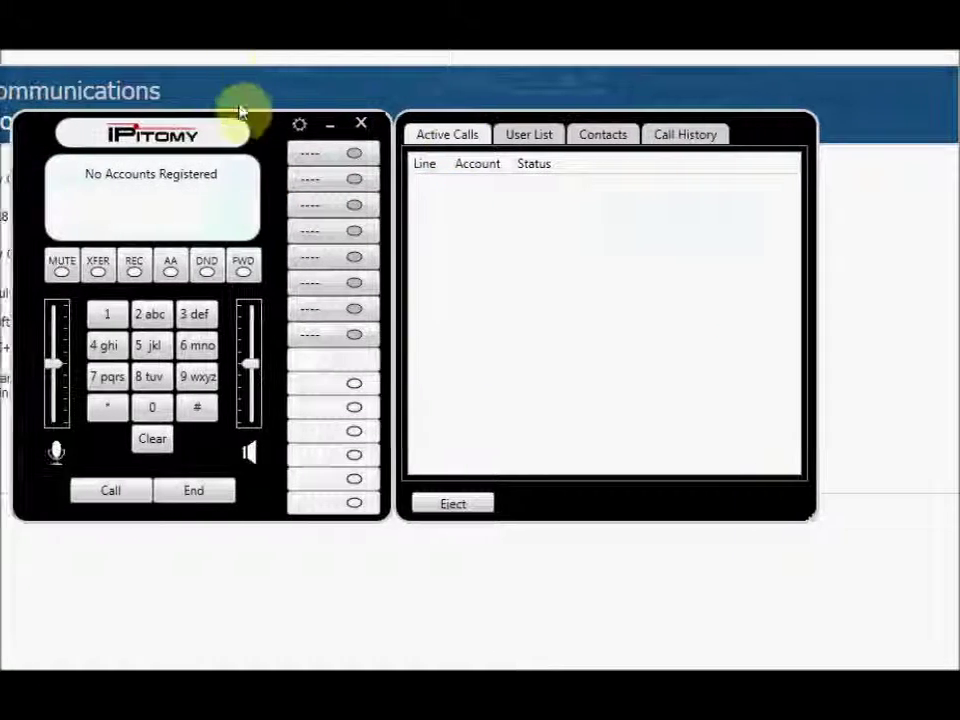
left_click_drag(258, 133, 244, 84)
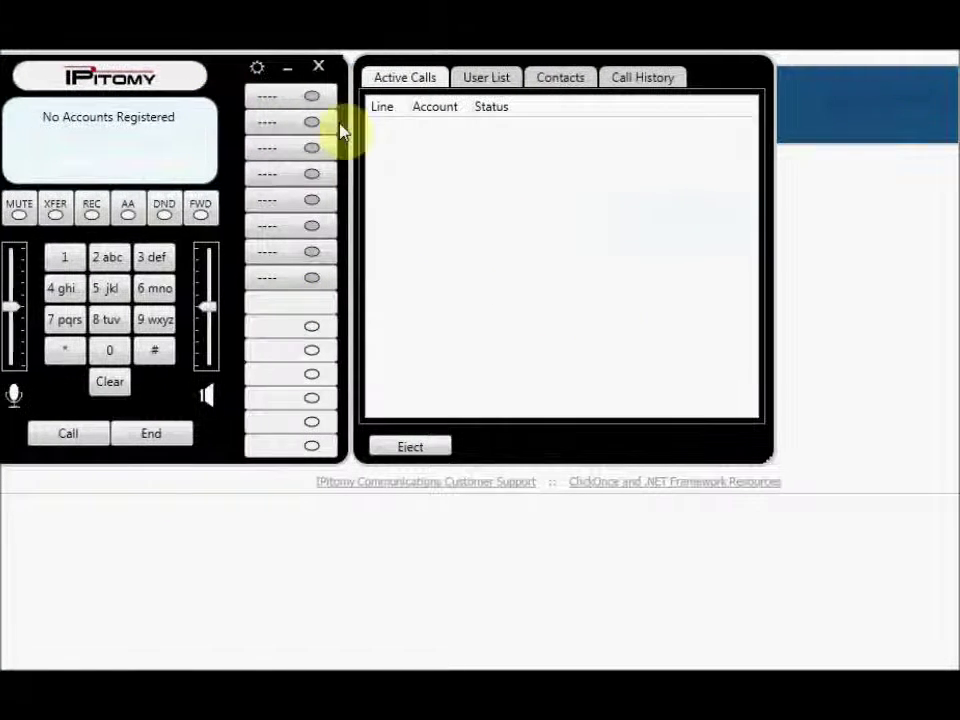
left_click(277, 68)
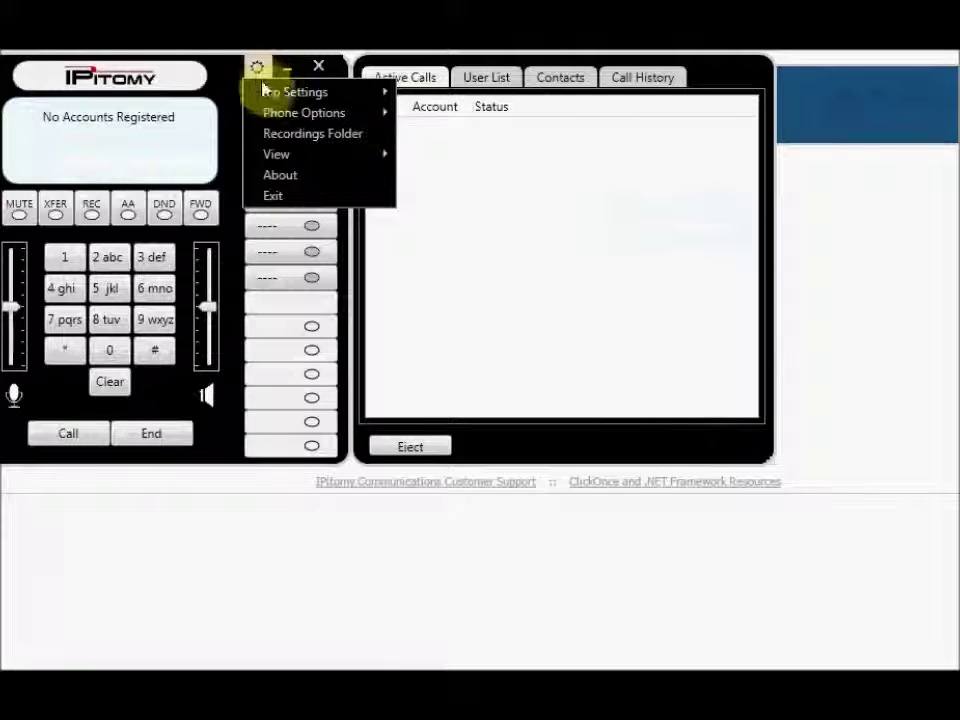
mouse_move(290, 92)
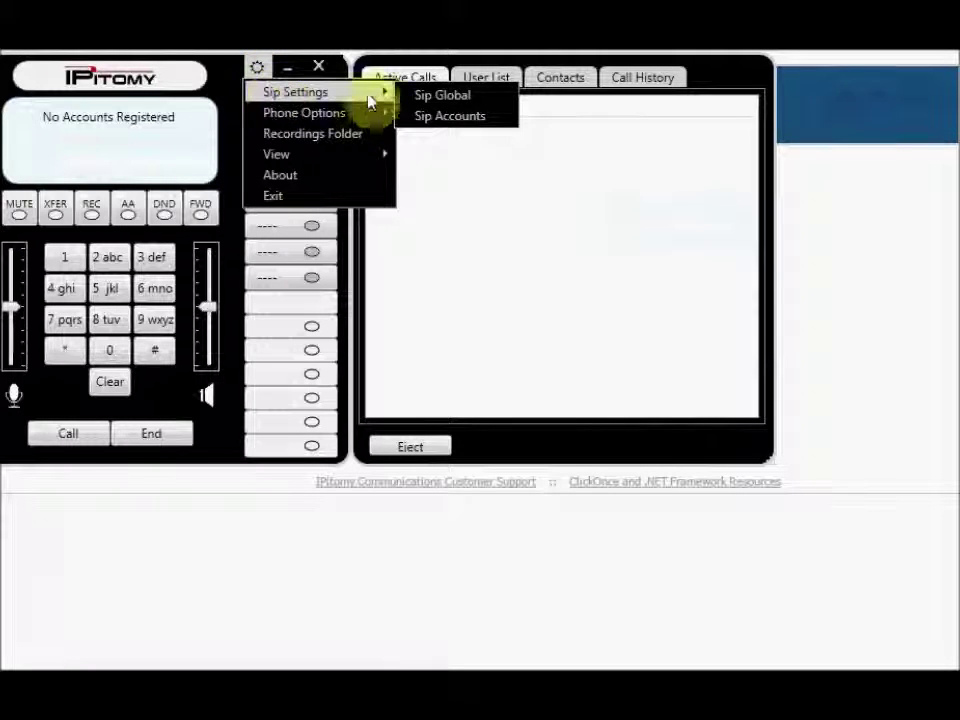
left_click(455, 119)
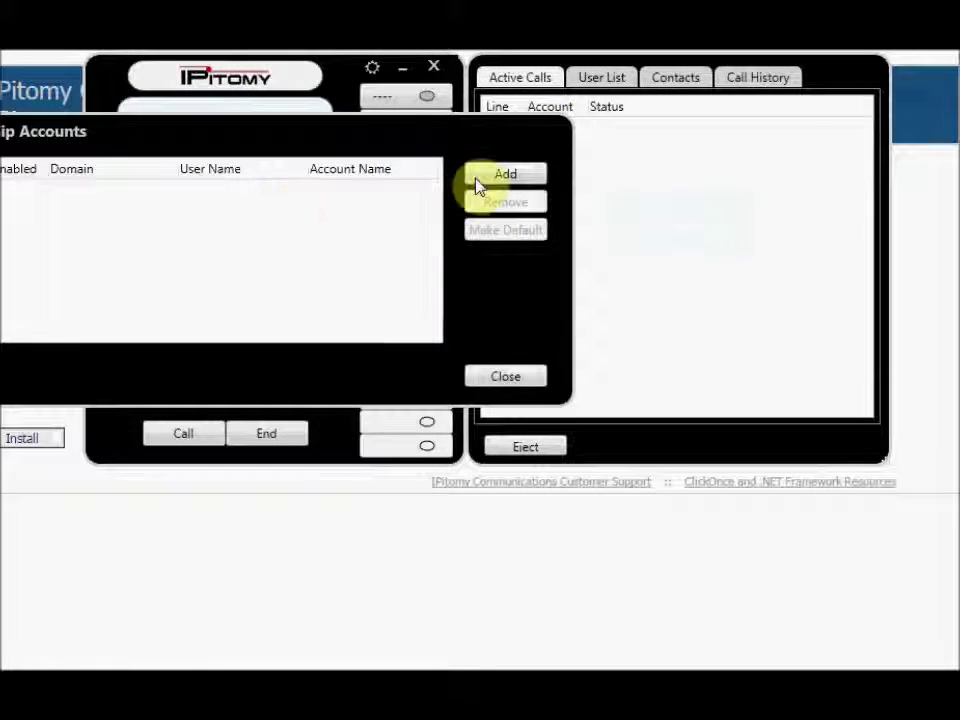
left_click(478, 178)
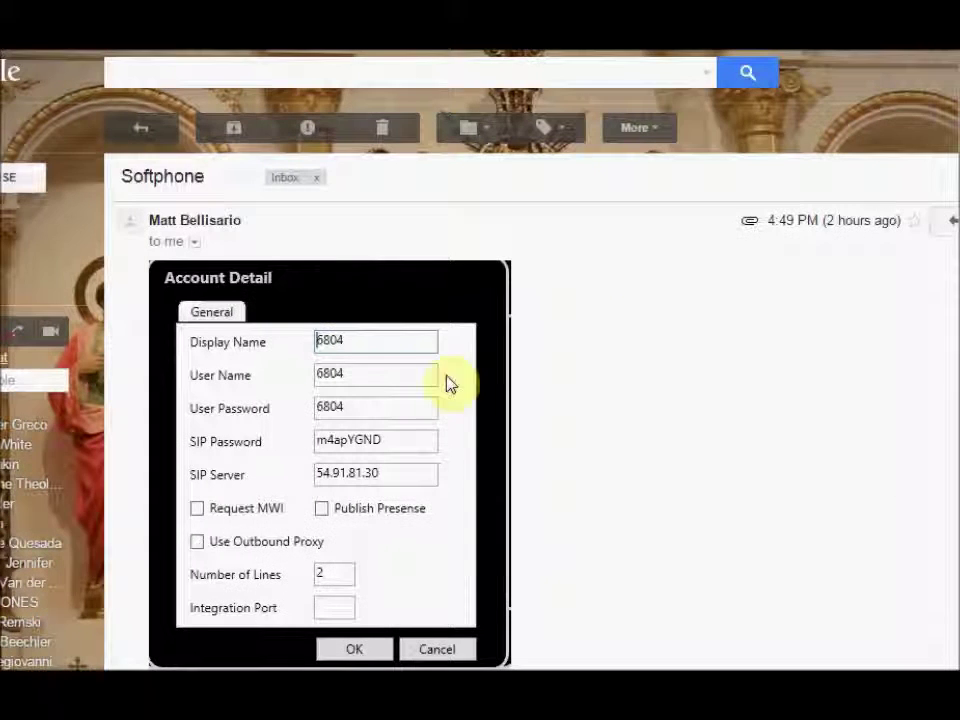
left_click(553, 676)
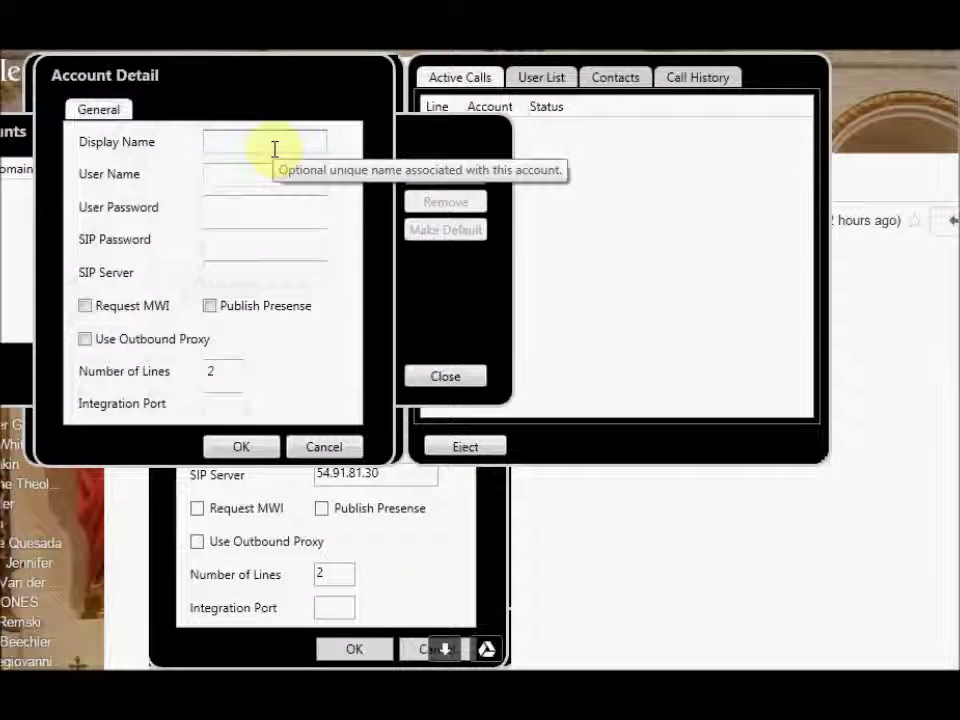
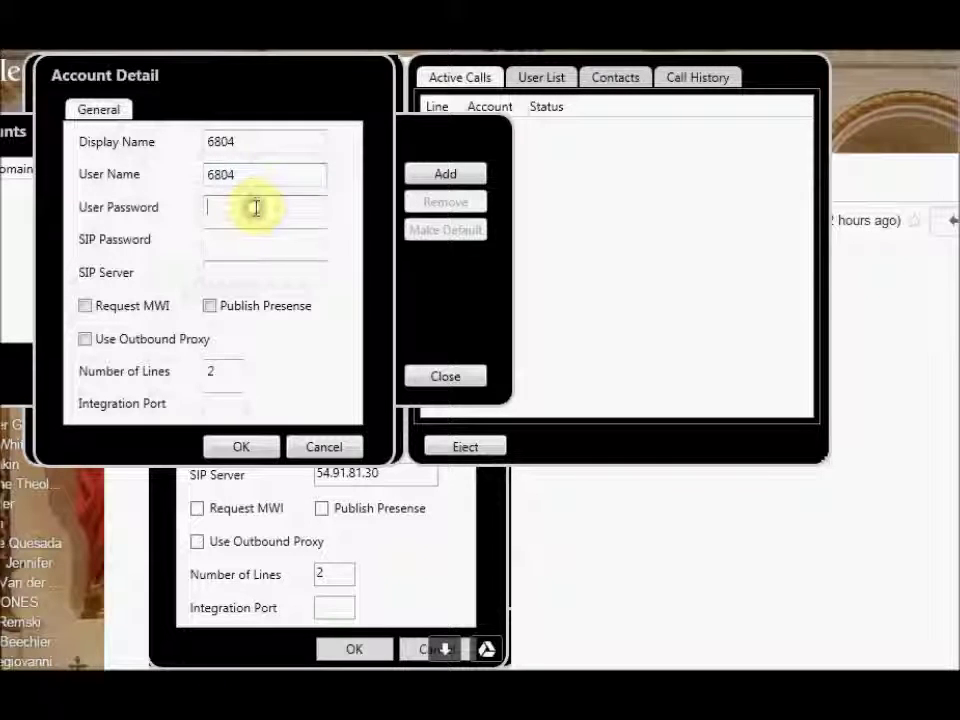
Fill in the 6804 account's extension and its SIP password
left_click(256, 207)
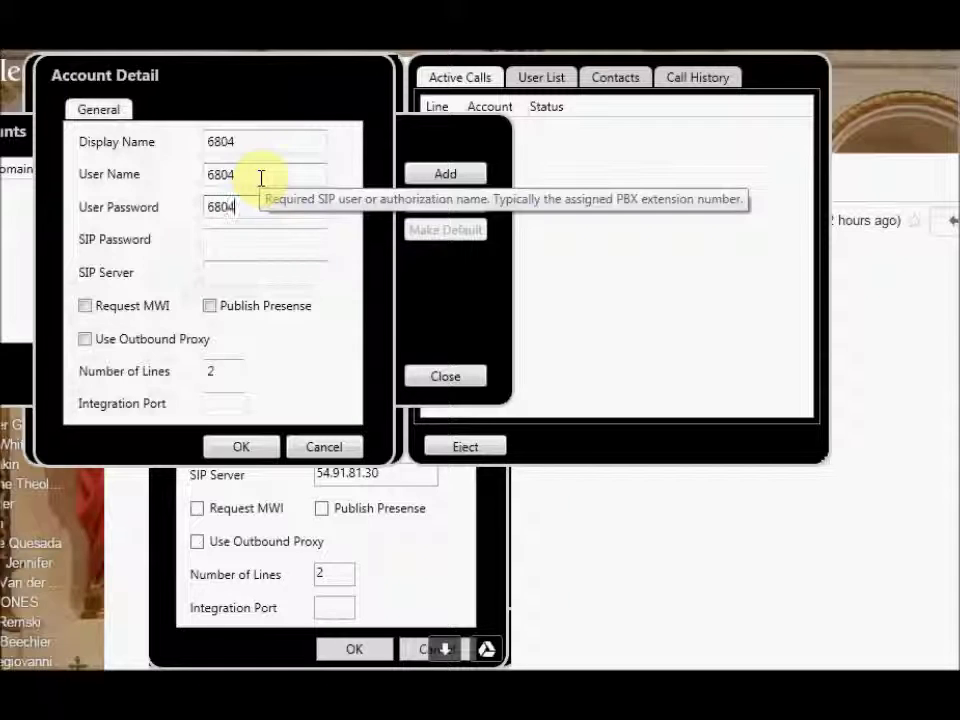
left_click(220, 239)
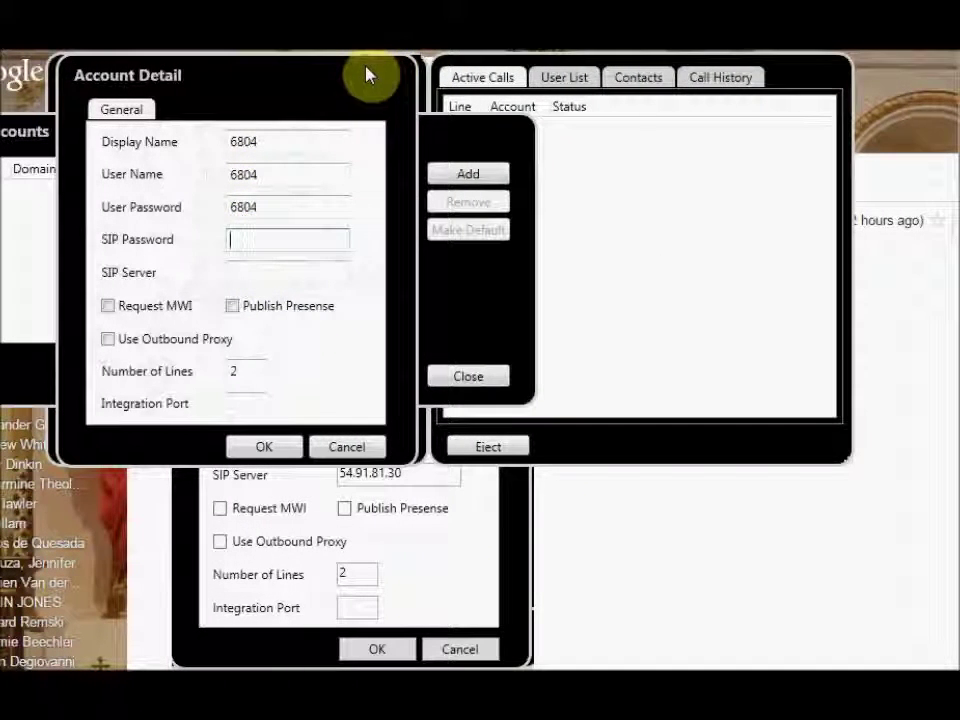
left_click_drag(366, 75, 352, 44)
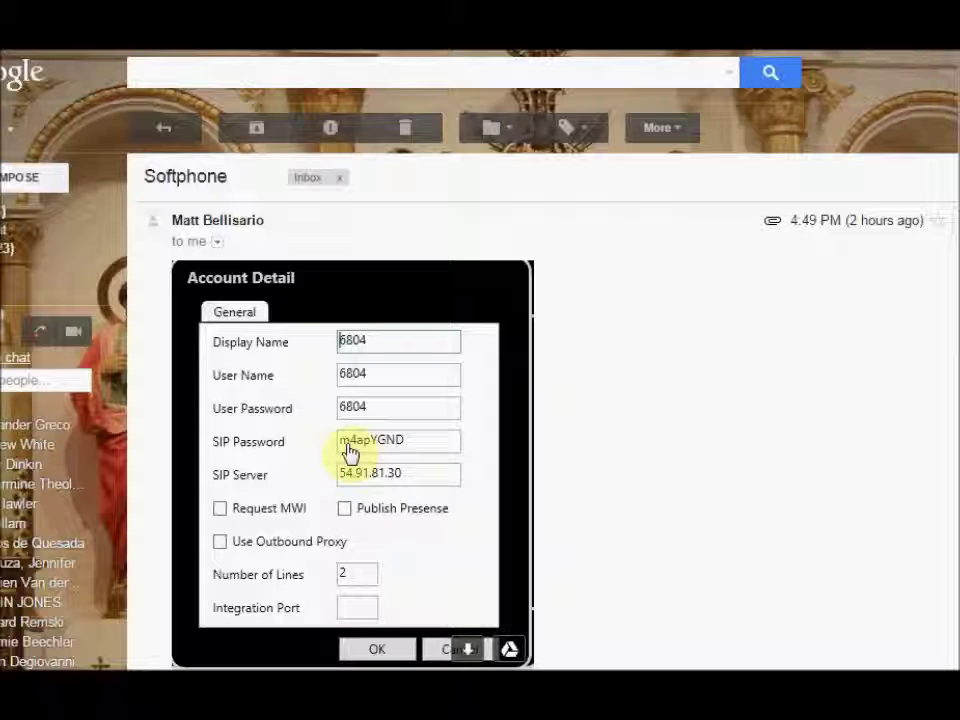
scroll(355, 452, "down", 1)
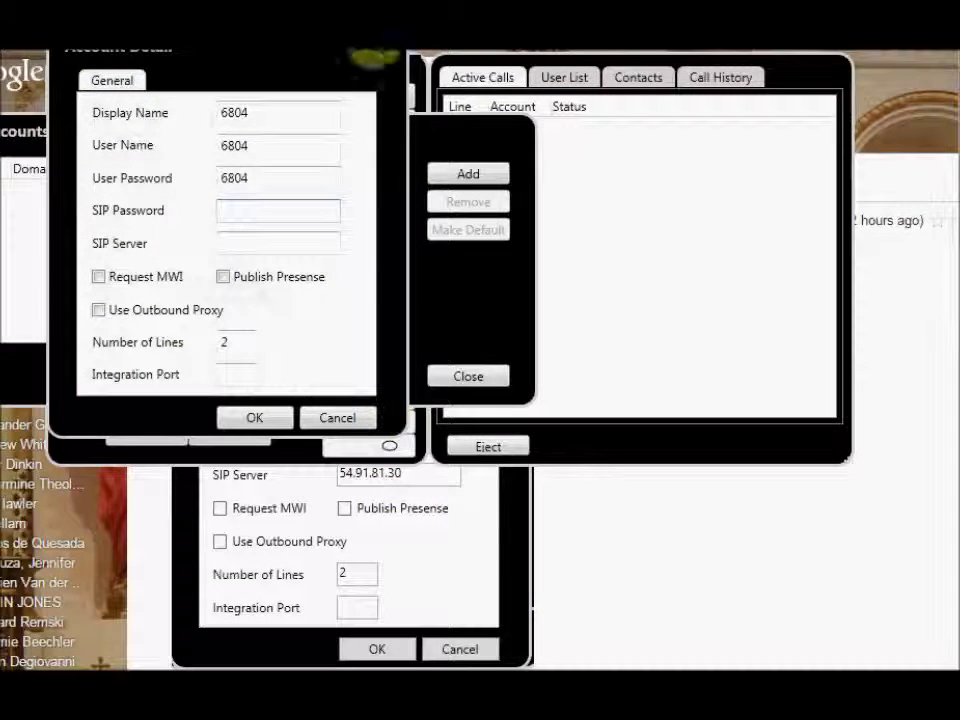
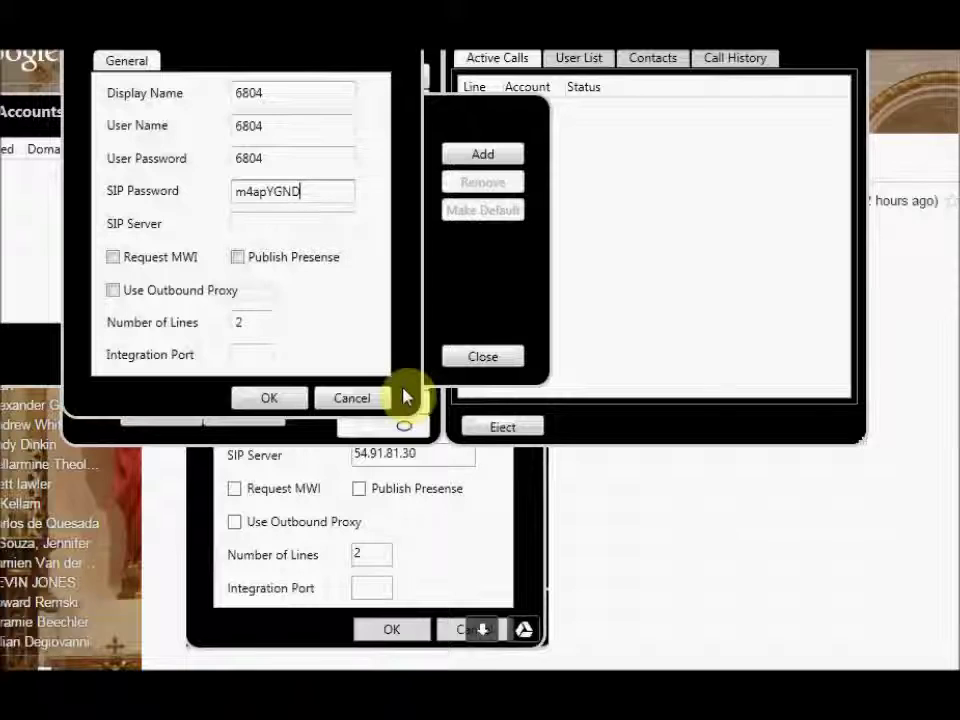
Set the SIP server to 54.91.81.30 and save the account
left_click(252, 224)
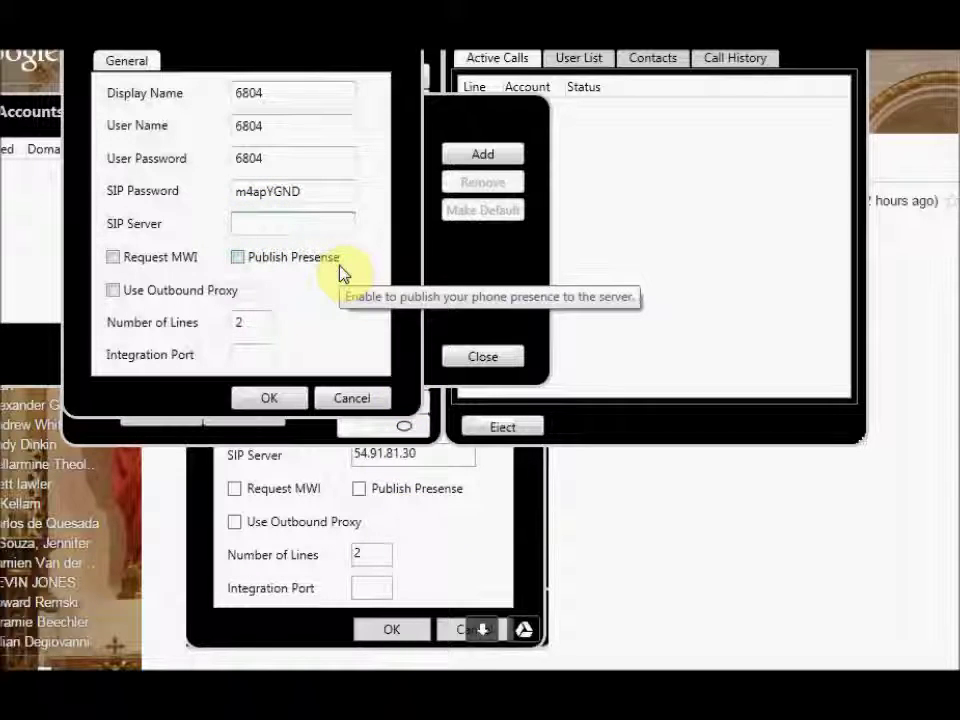
type("54.91")
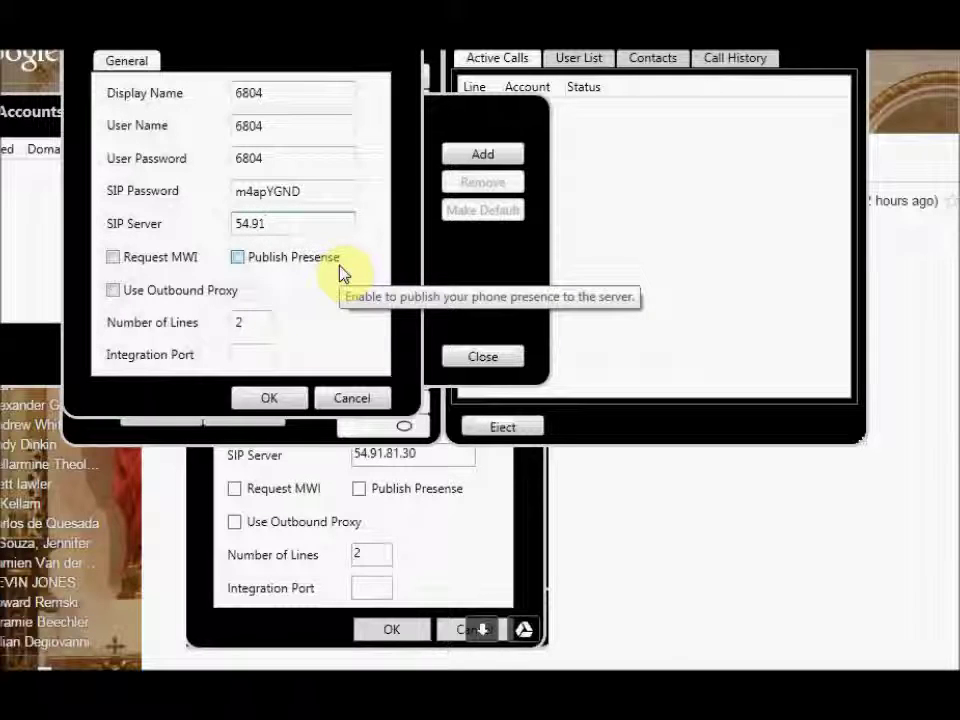
type(".8")
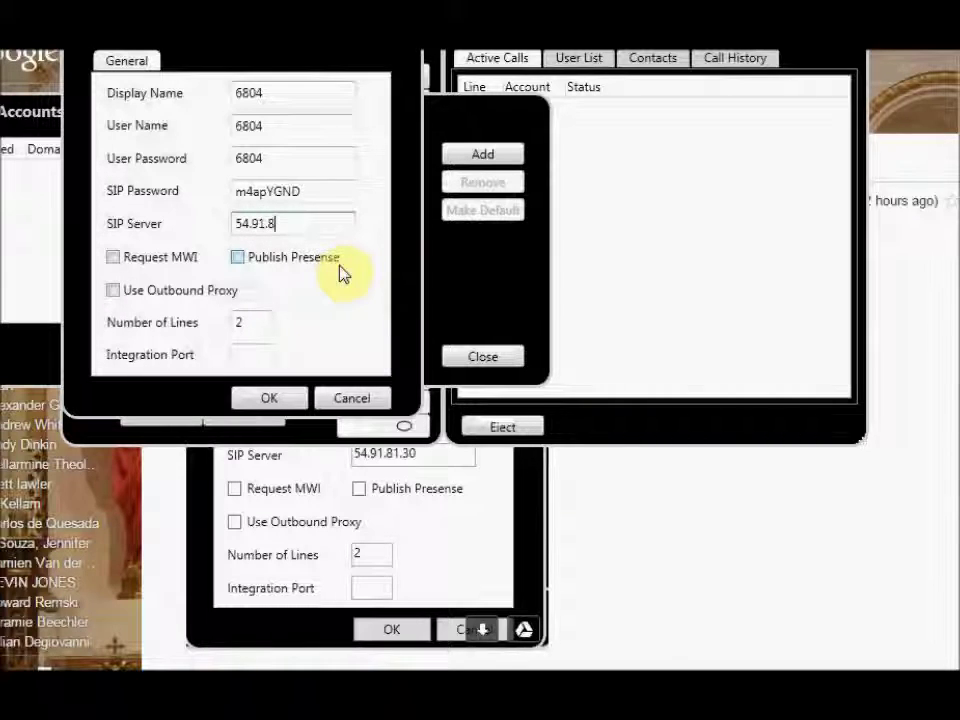
type("1.30")
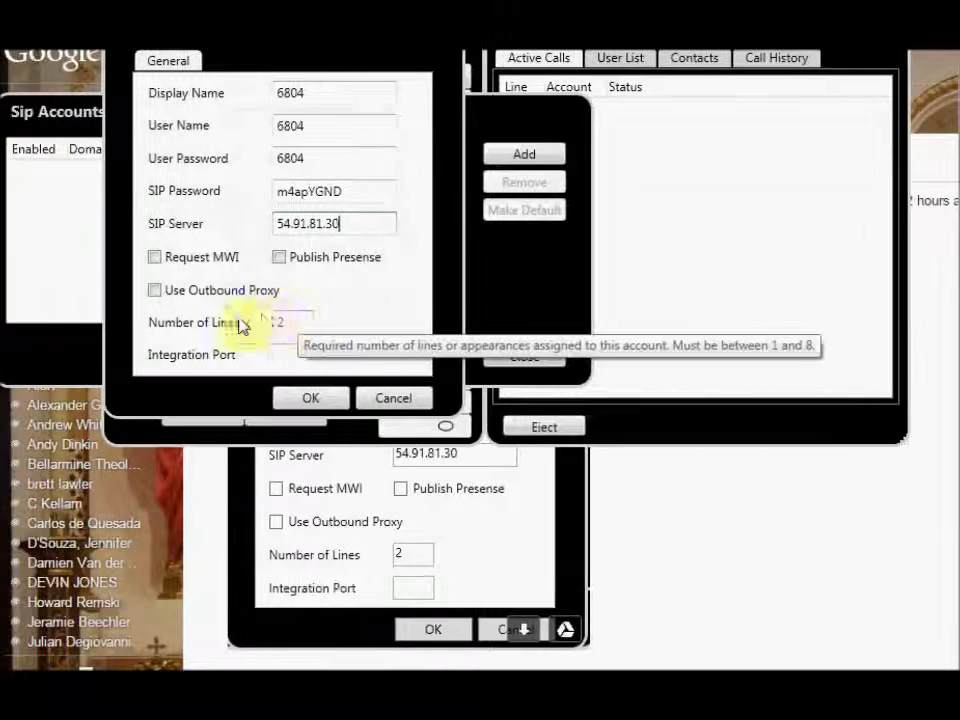
left_click(311, 397)
Enable the 6804 account, close the SIP accounts list, and take line 1 off hook
left_click(44, 194)
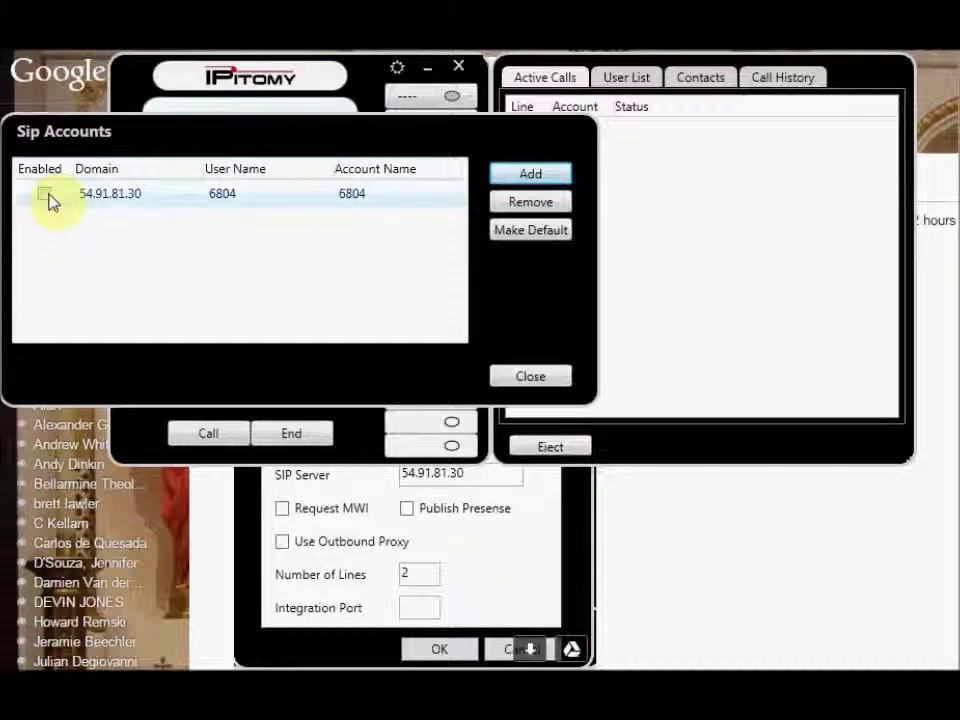
left_click(519, 378)
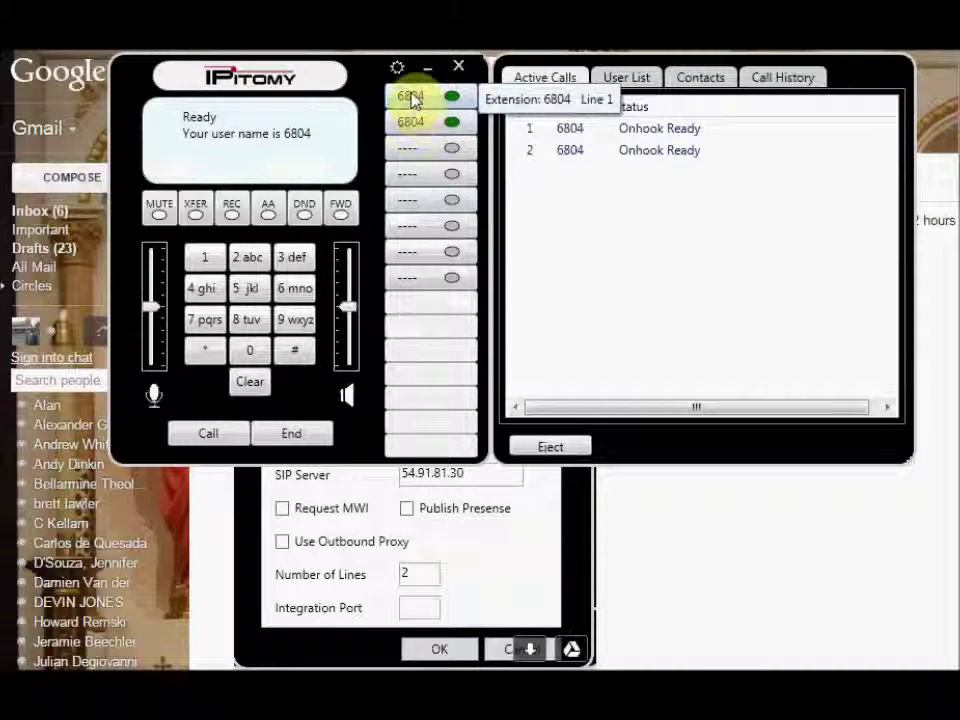
left_click(418, 98)
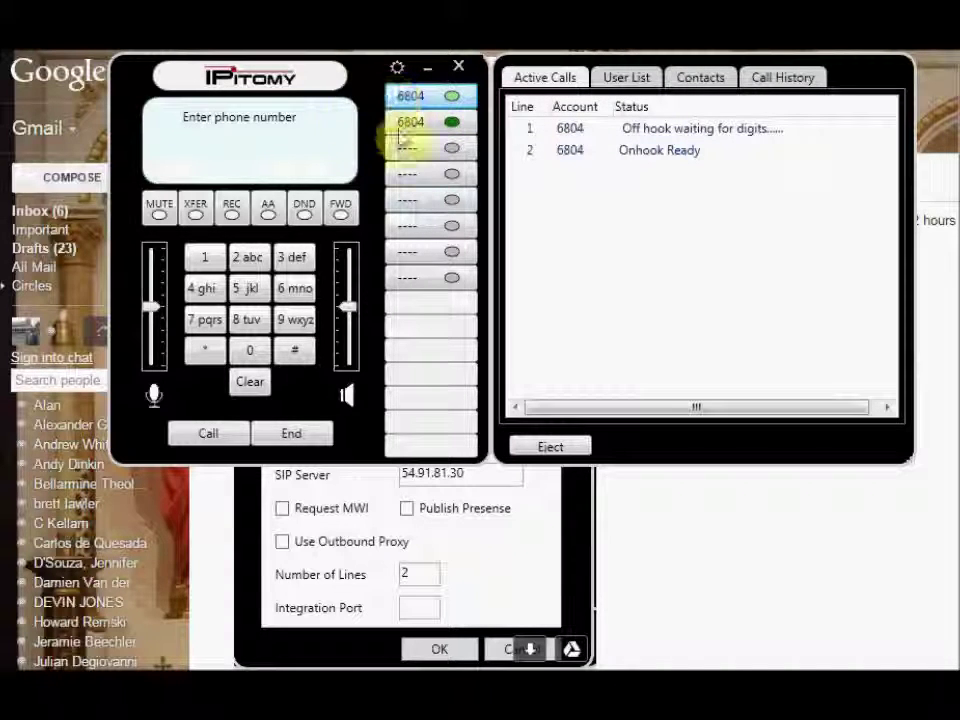
Dial the outside phone number on line 1's keypad
left_click(300, 318)
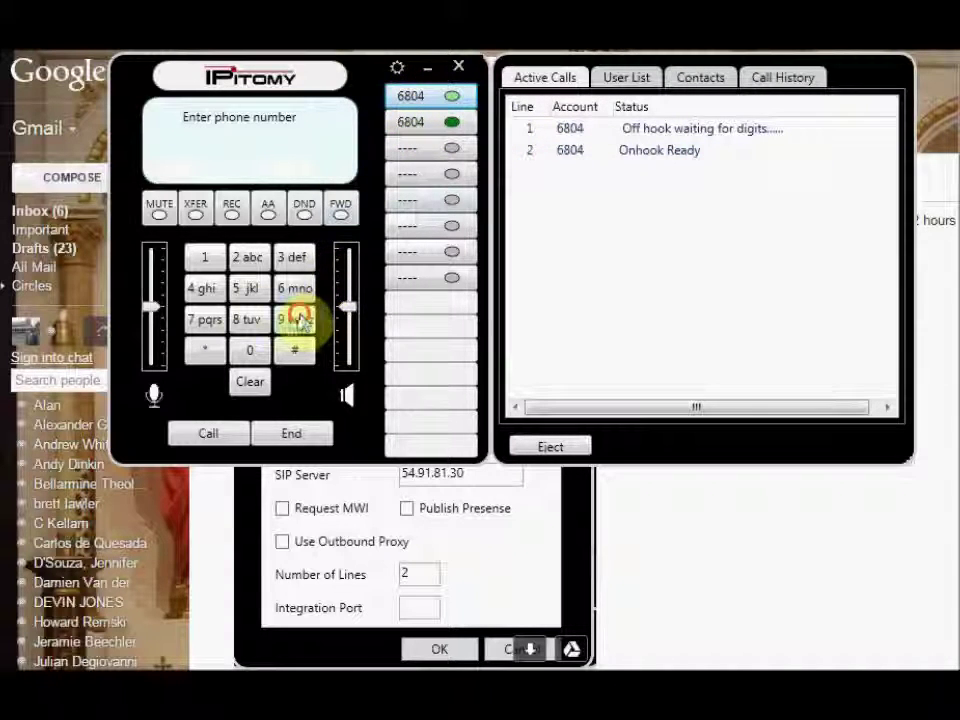
left_click(202, 288)
left_click(205, 258)
left_click(292, 257)
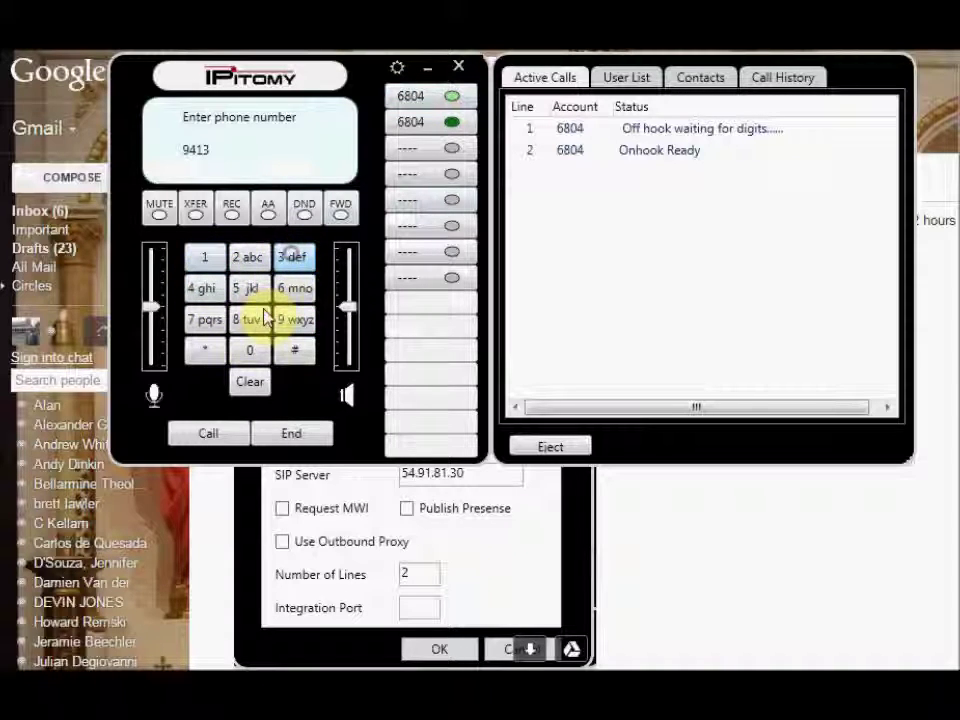
left_click(249, 350)
left_click(288, 298)
left_click(249, 257)
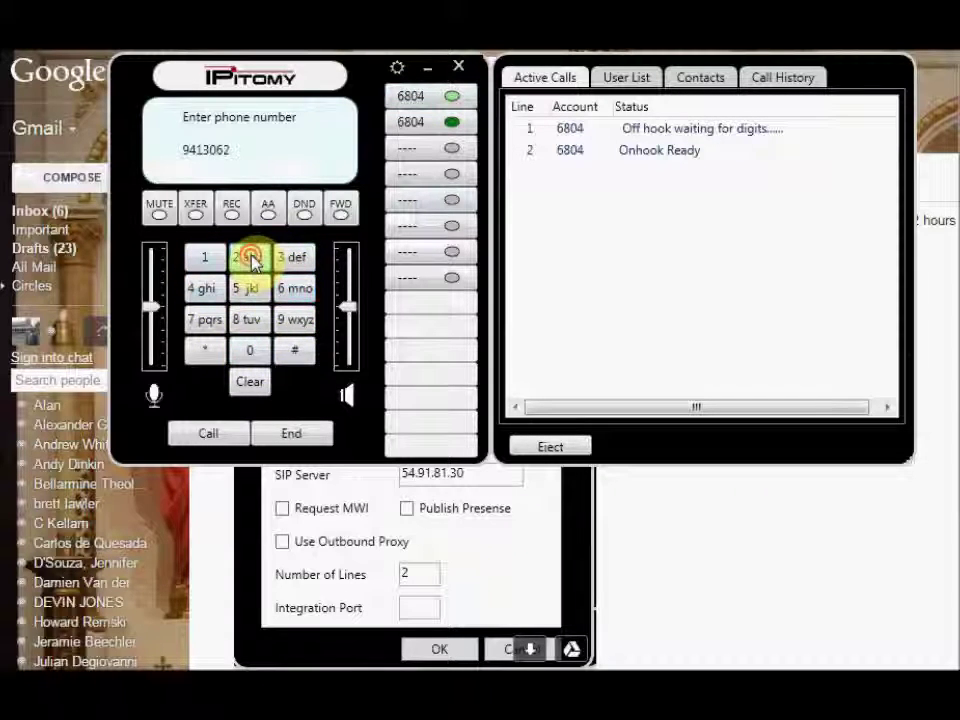
left_click(249, 257)
left_click(250, 350)
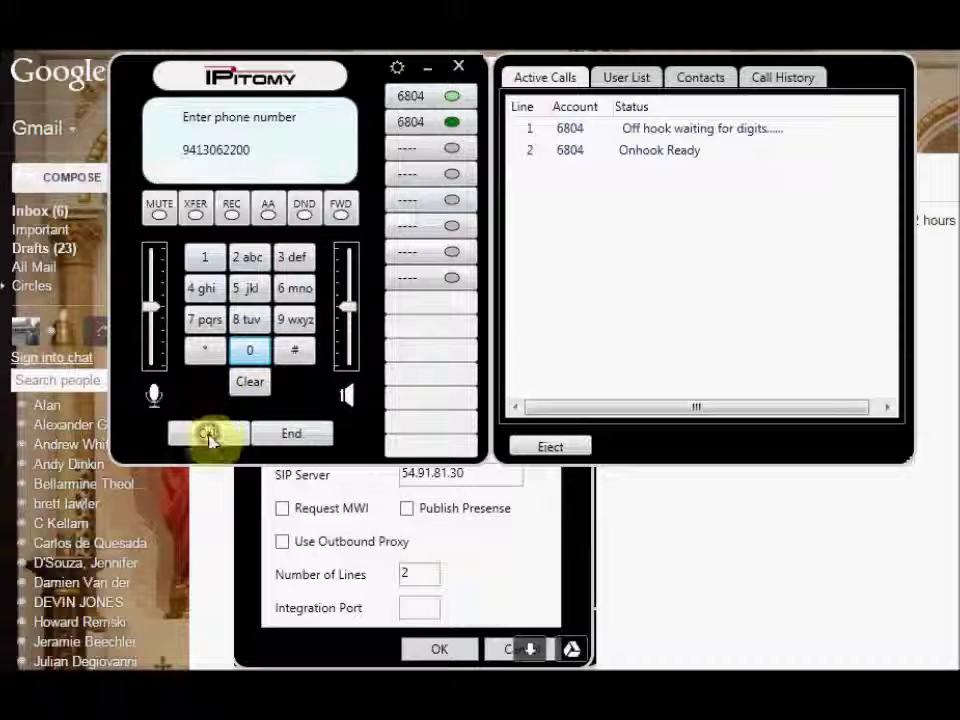
Place the call, hang up once it connects, and show the user list
left_click(208, 433)
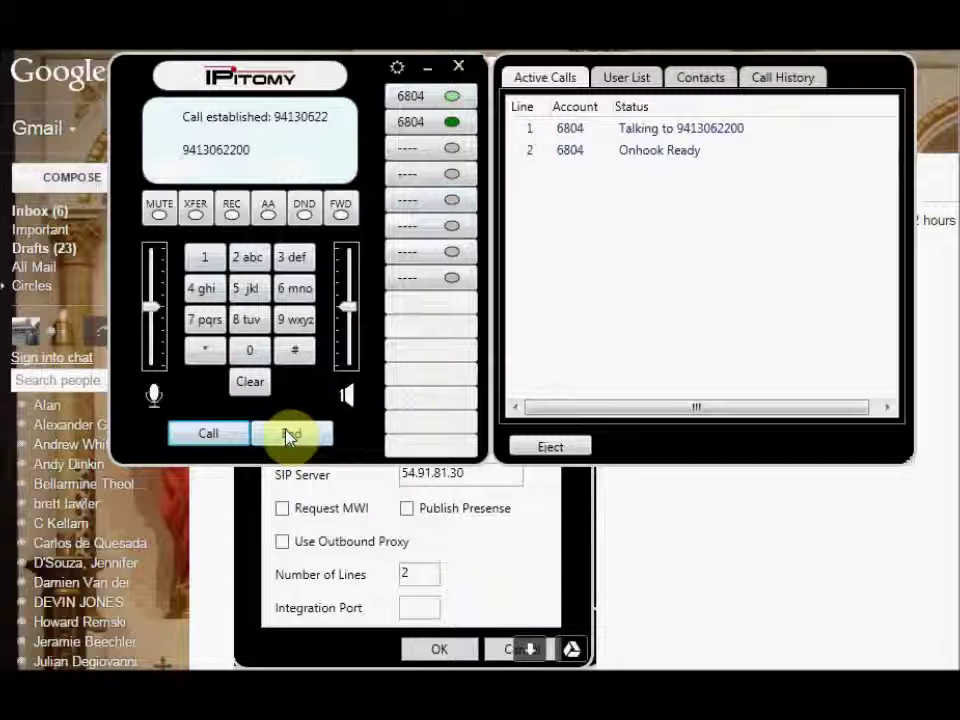
left_click(288, 434)
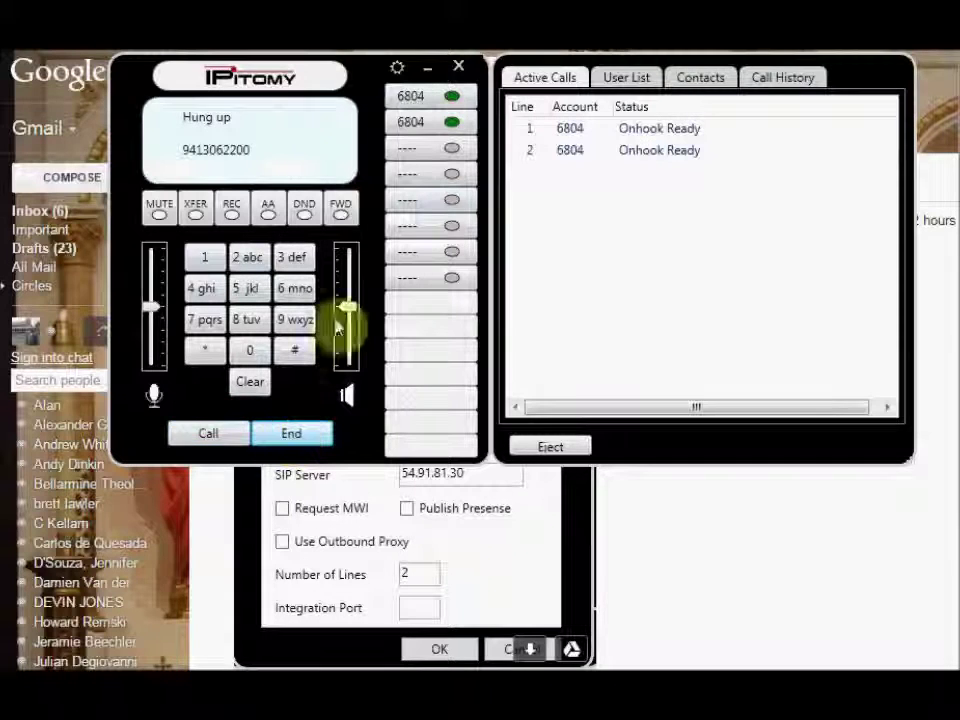
left_click(628, 78)
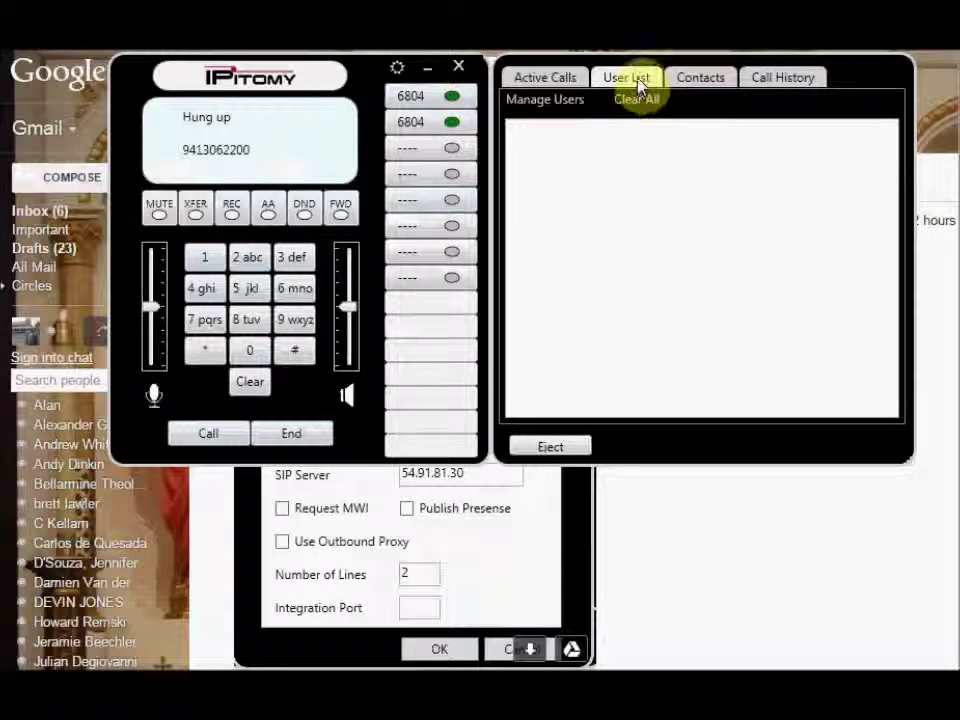
Refresh the user list from the PBX using the 54.91.81.30 account
left_click(685, 77)
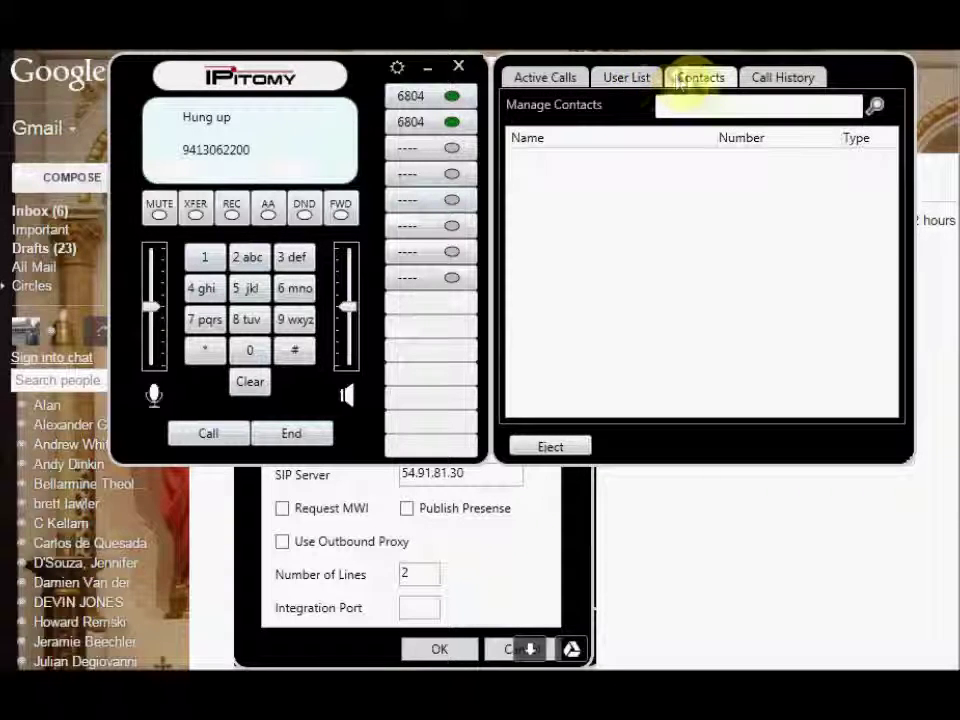
left_click(625, 79)
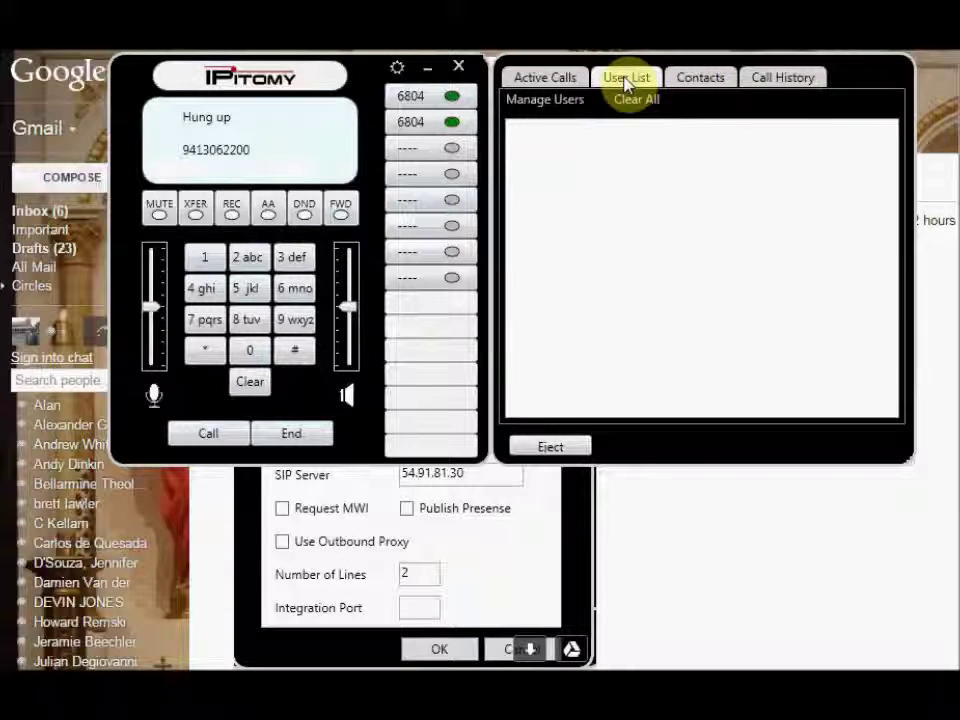
left_click(563, 101)
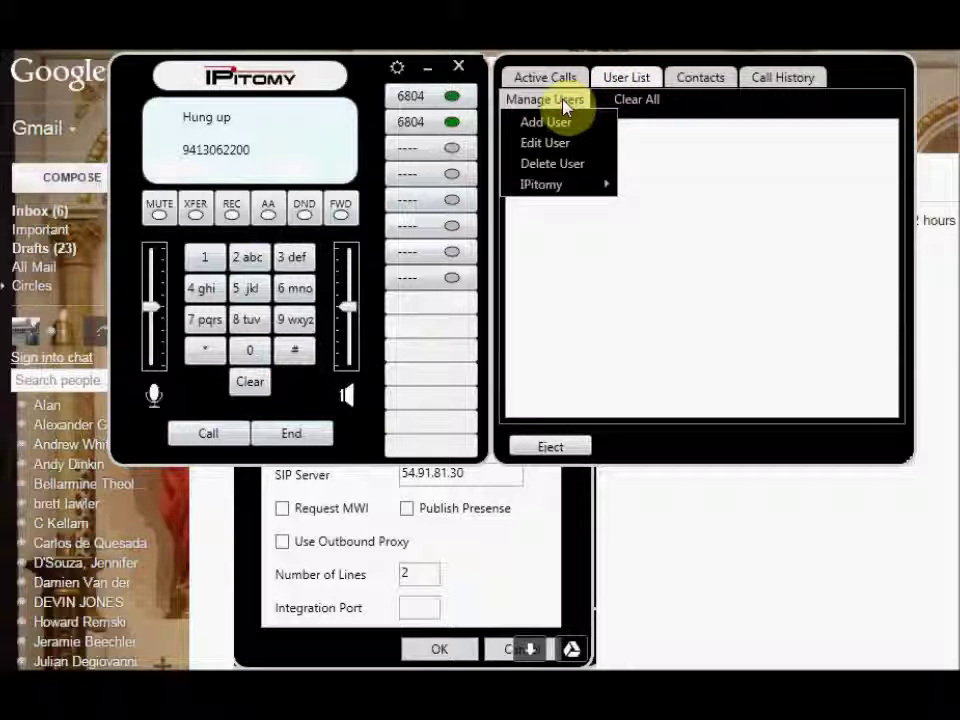
mouse_move(553, 190)
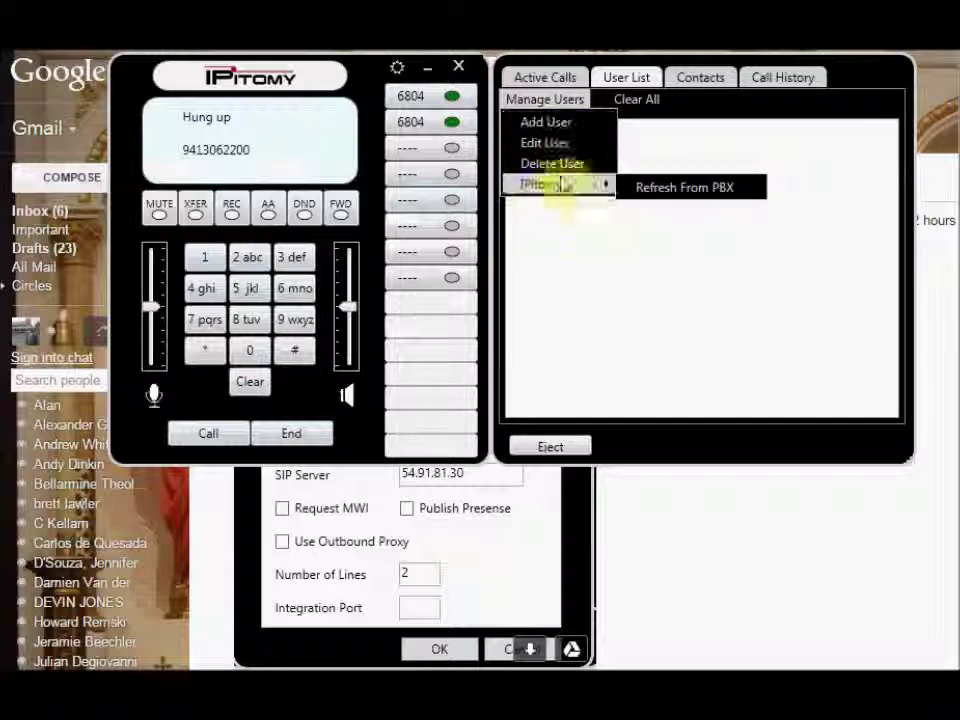
left_click(672, 193)
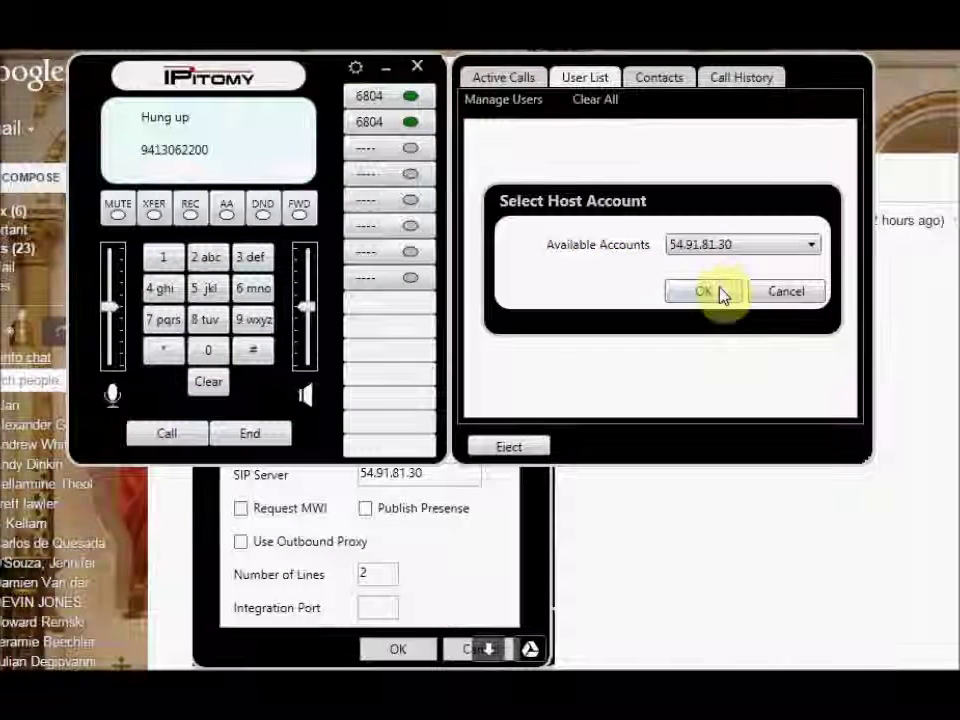
left_click(758, 291)
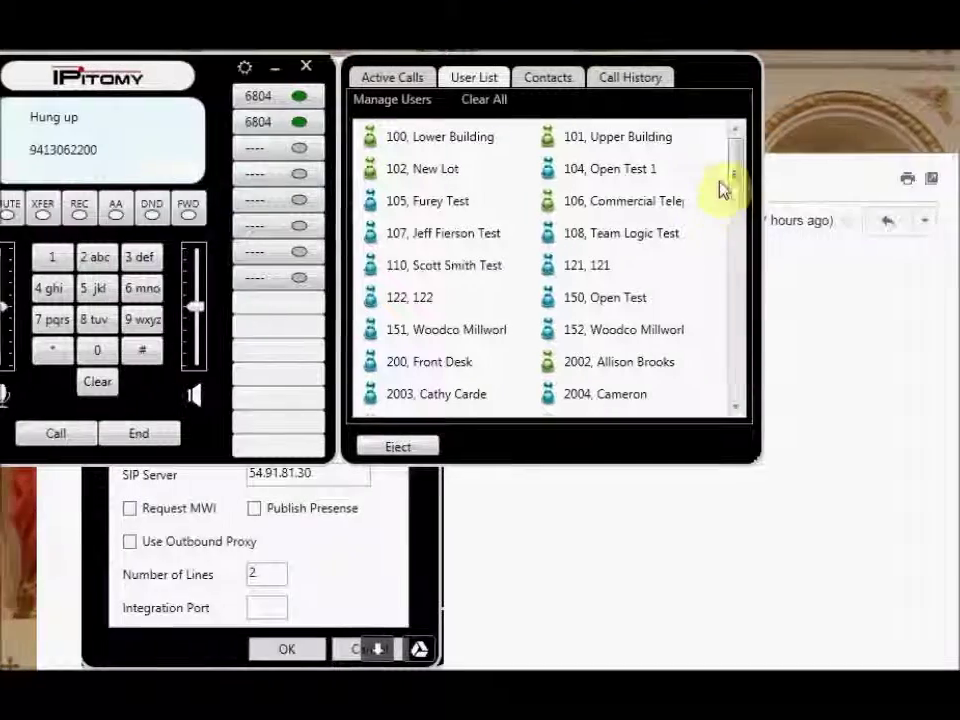
Remove users 121 and 122 from the user list
mouse_move(736, 167)
left_mouse_down()
mouse_move(736, 218)
mouse_move(720, 246)
mouse_move(722, 347)
mouse_move(716, 156)
mouse_move(724, 328)
mouse_move(718, 268)
mouse_move(701, 279)
mouse_move(707, 343)
mouse_move(721, 160)
left_mouse_up()
right_click(529, 264)
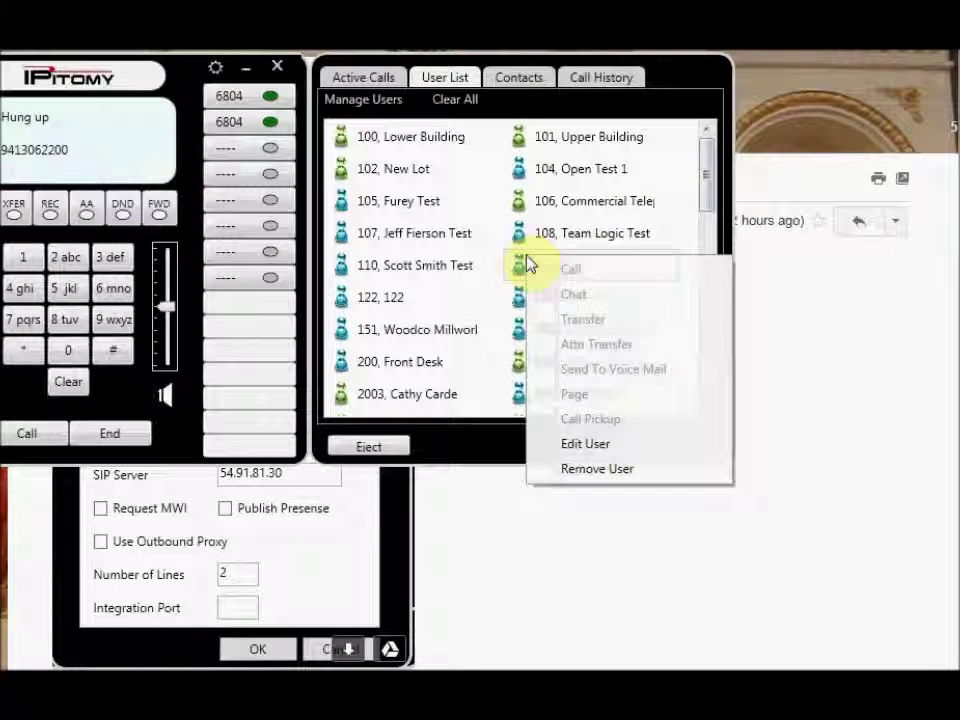
left_click(580, 469)
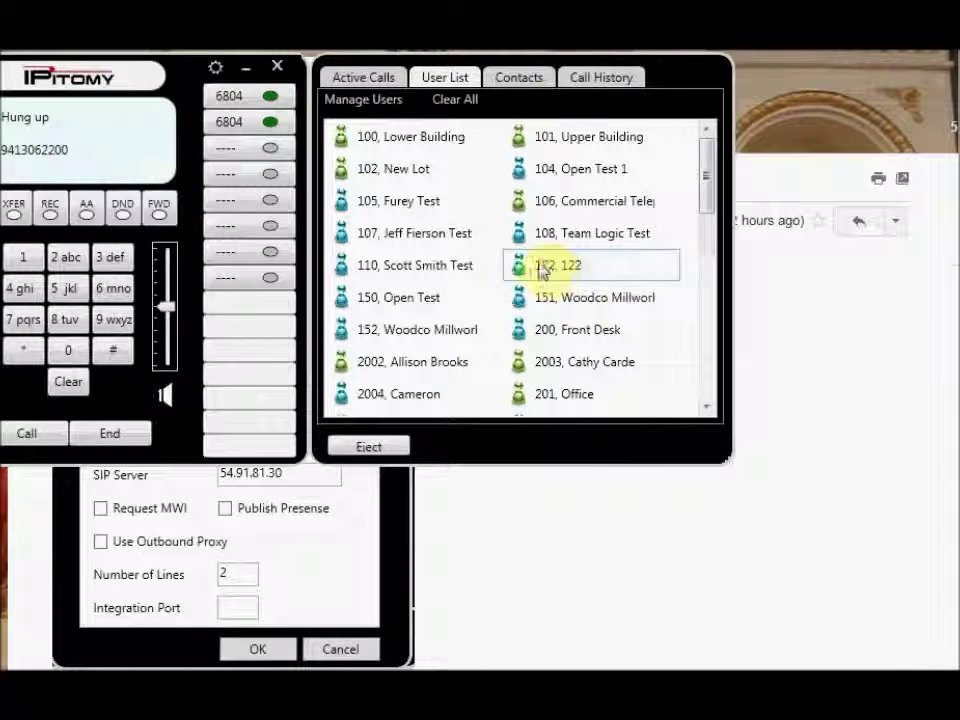
right_click(541, 273)
left_click(592, 473)
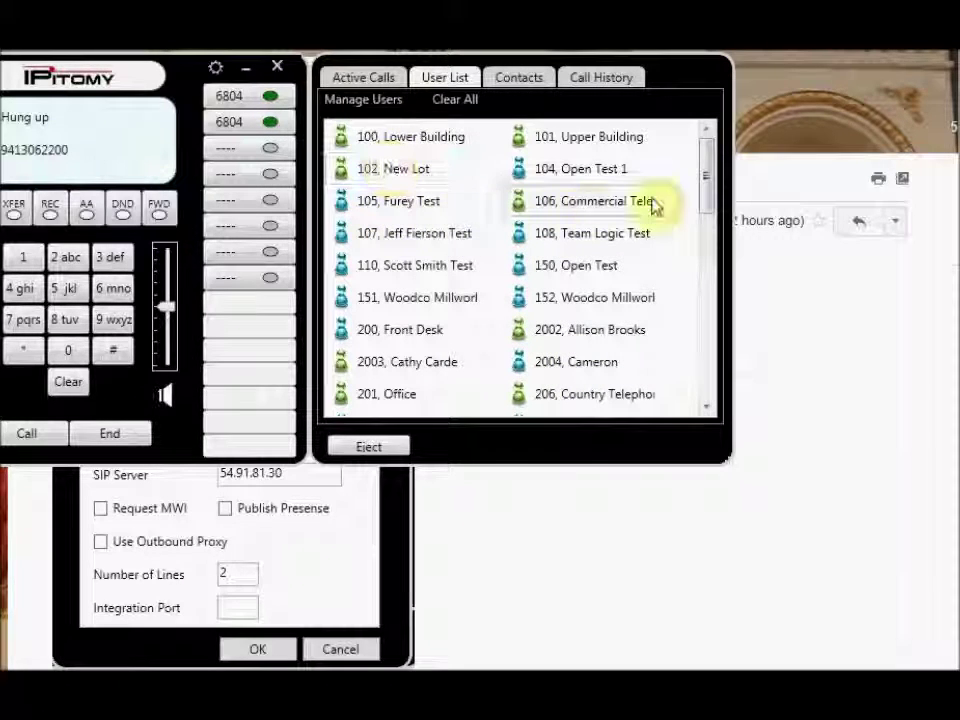
left_click_drag(707, 176, 722, 154)
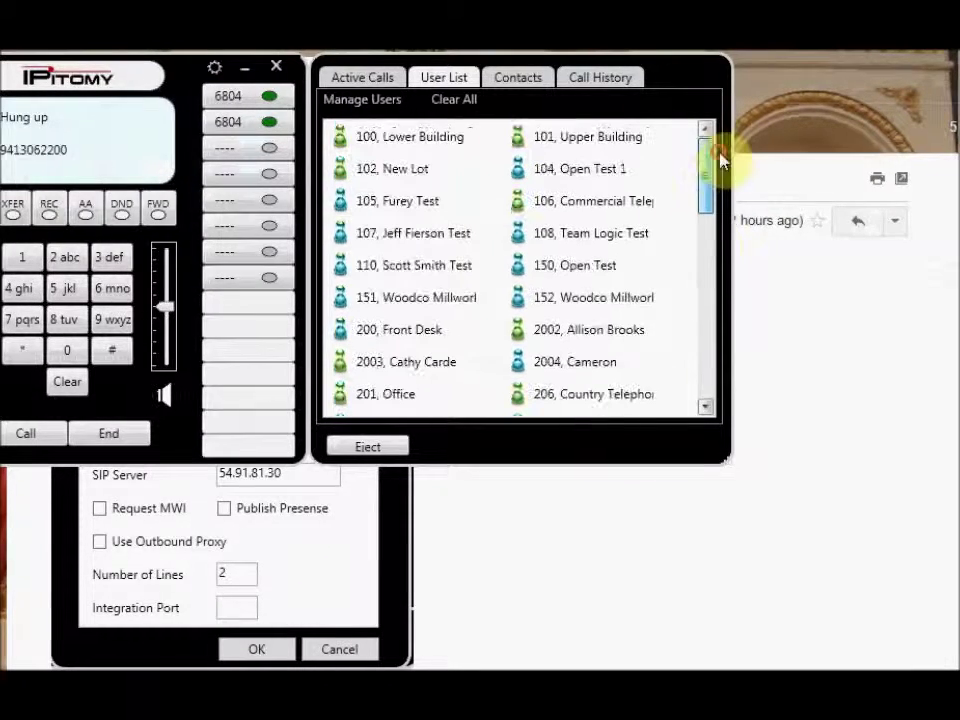
left_click(507, 72)
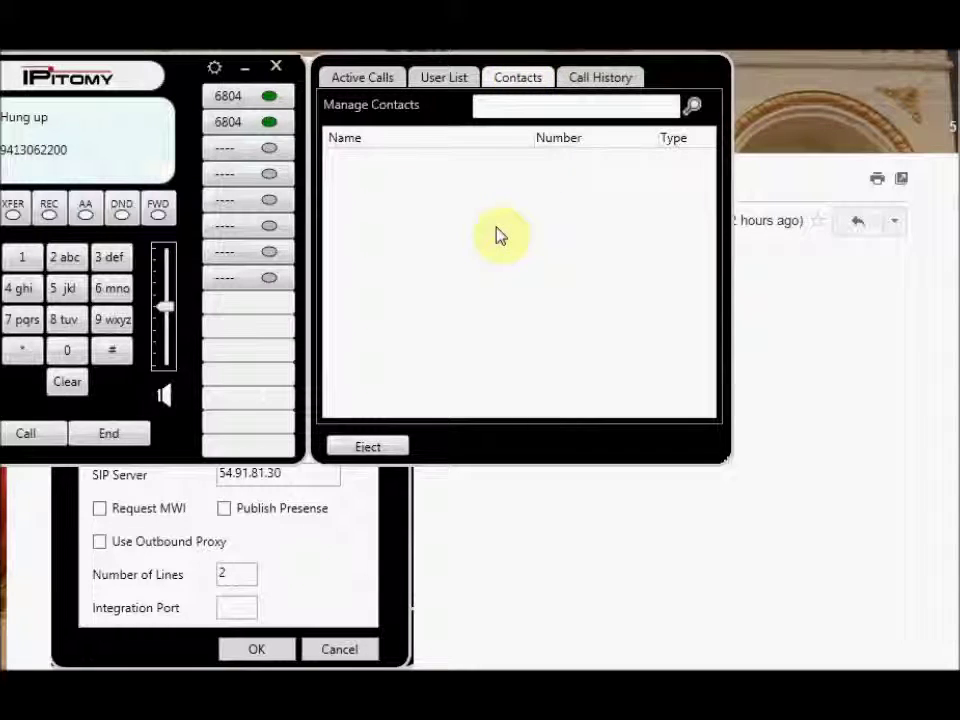
Create a new contact and rename it from New contact to IPitomy
left_click(350, 105)
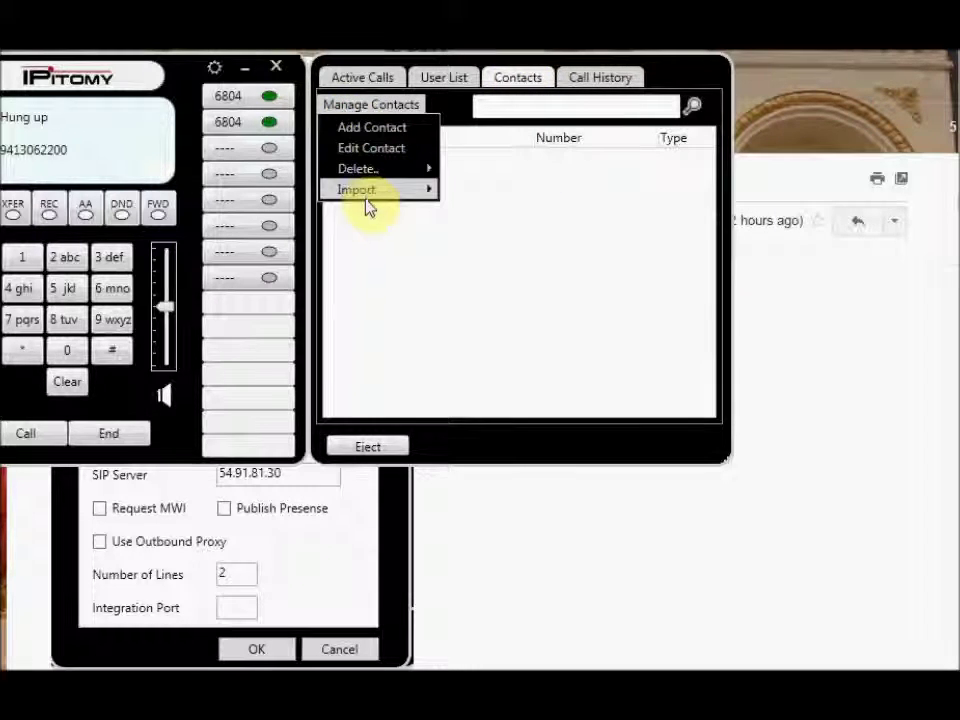
mouse_move(390, 189)
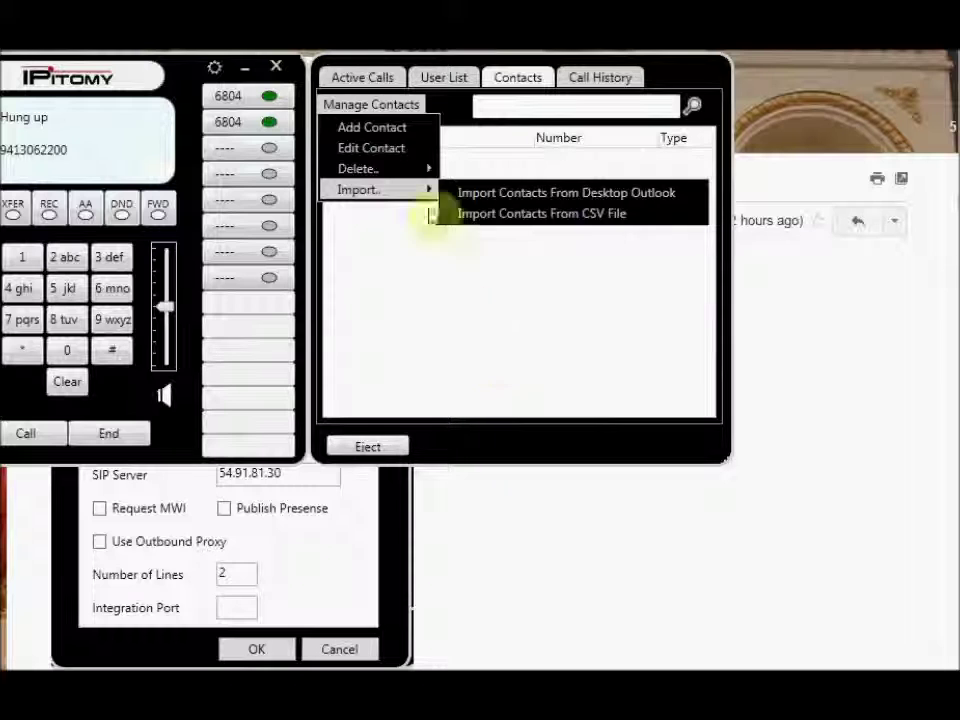
left_click(374, 129)
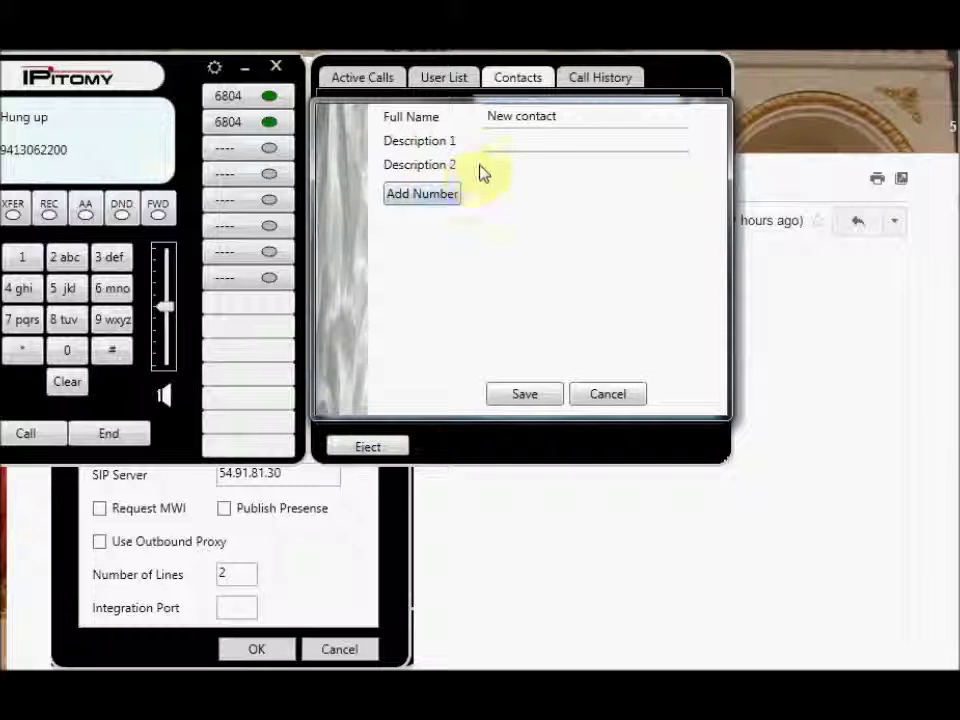
left_click(510, 139)
left_click_drag(565, 114, 439, 122)
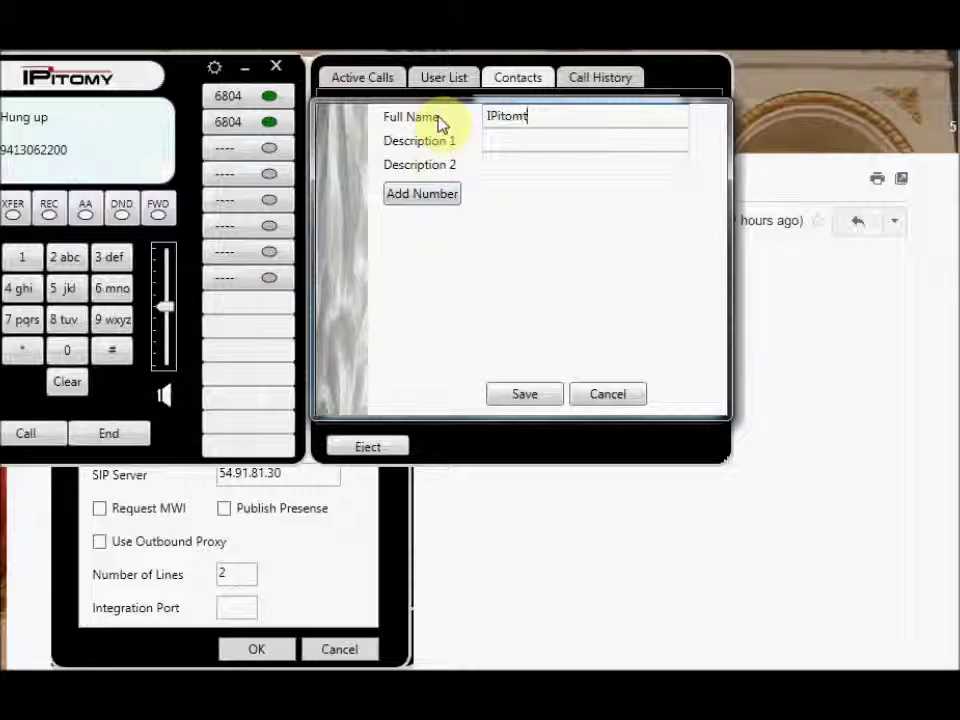
type("IPitomy")
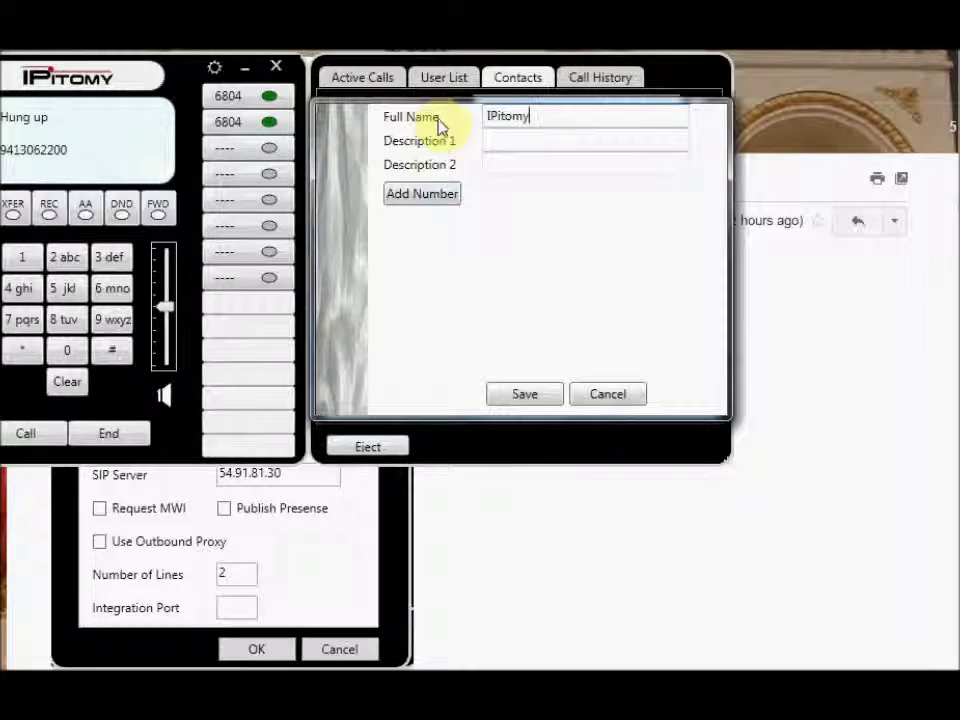
Add a phone number to the IPitomy contact, save it, and open it
left_click(431, 201)
left_click(447, 224)
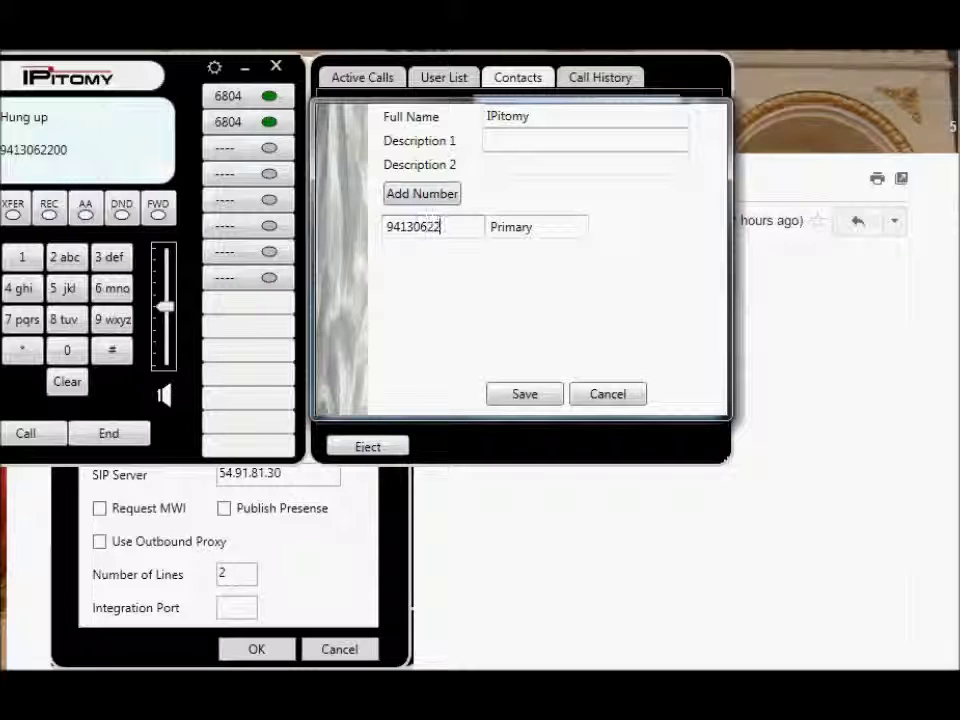
left_click(555, 395)
double_click(420, 159)
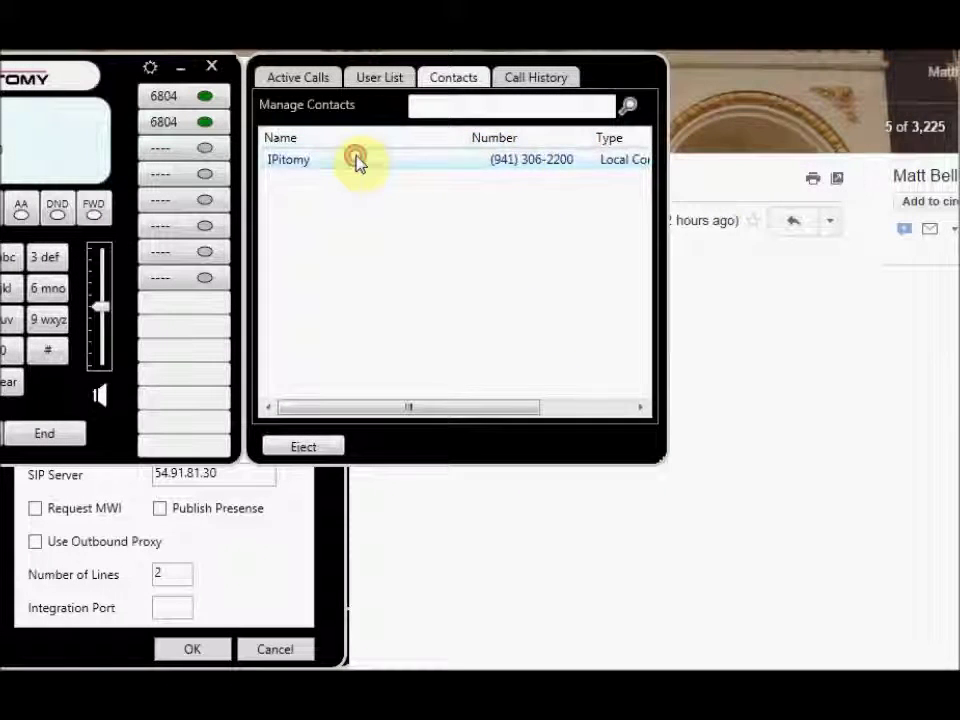
Call the IPitomy contact and hang up once the call connects
left_click(582, 208)
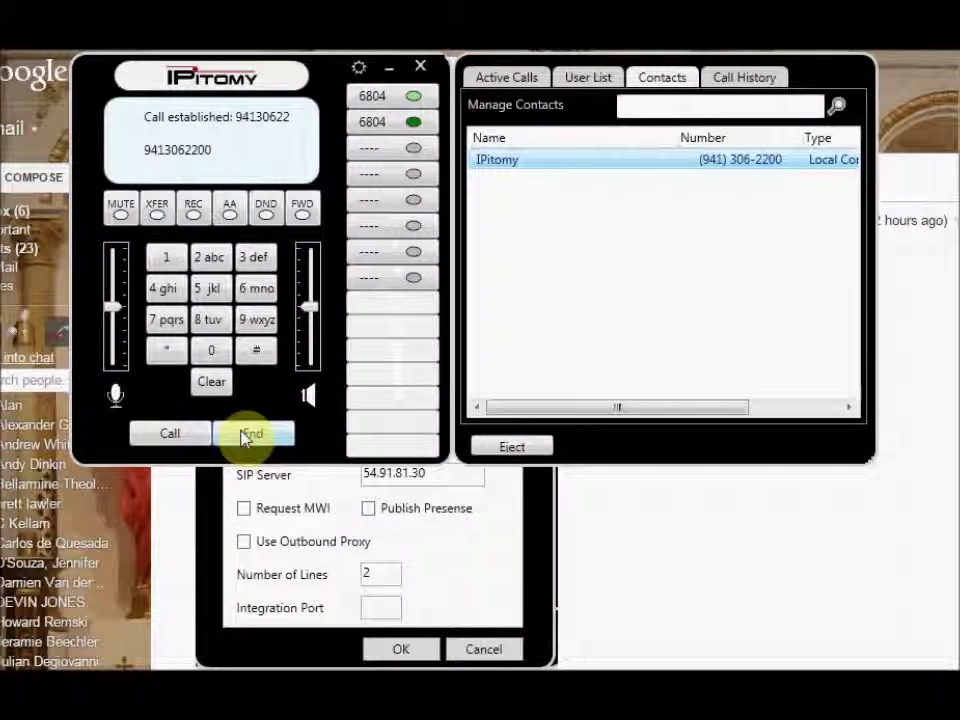
left_click(246, 437)
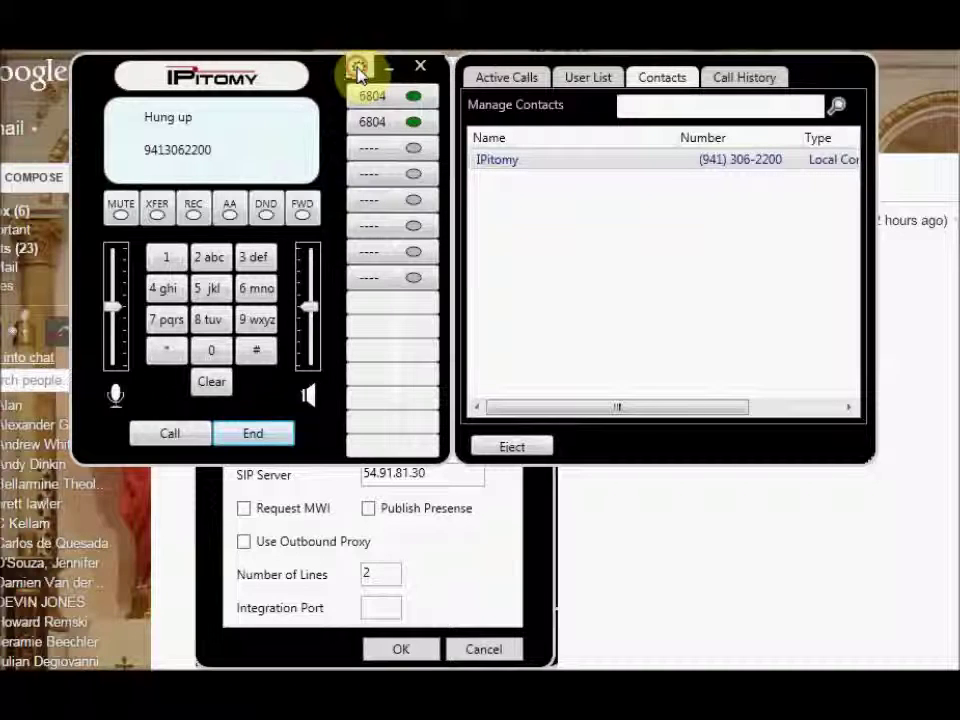
left_click(358, 70)
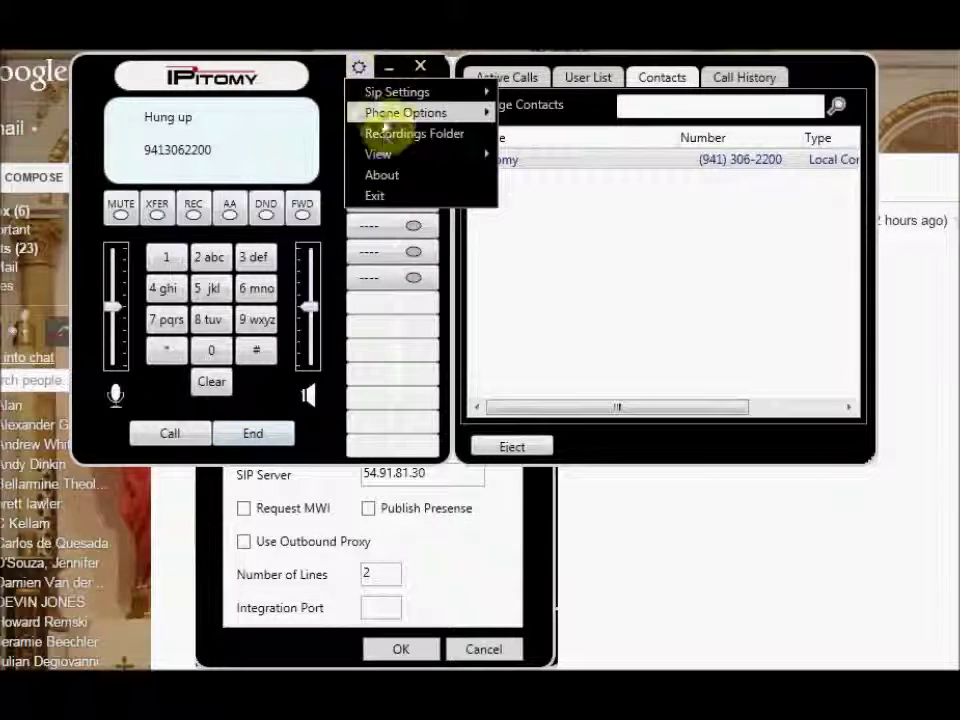
mouse_move(408, 116)
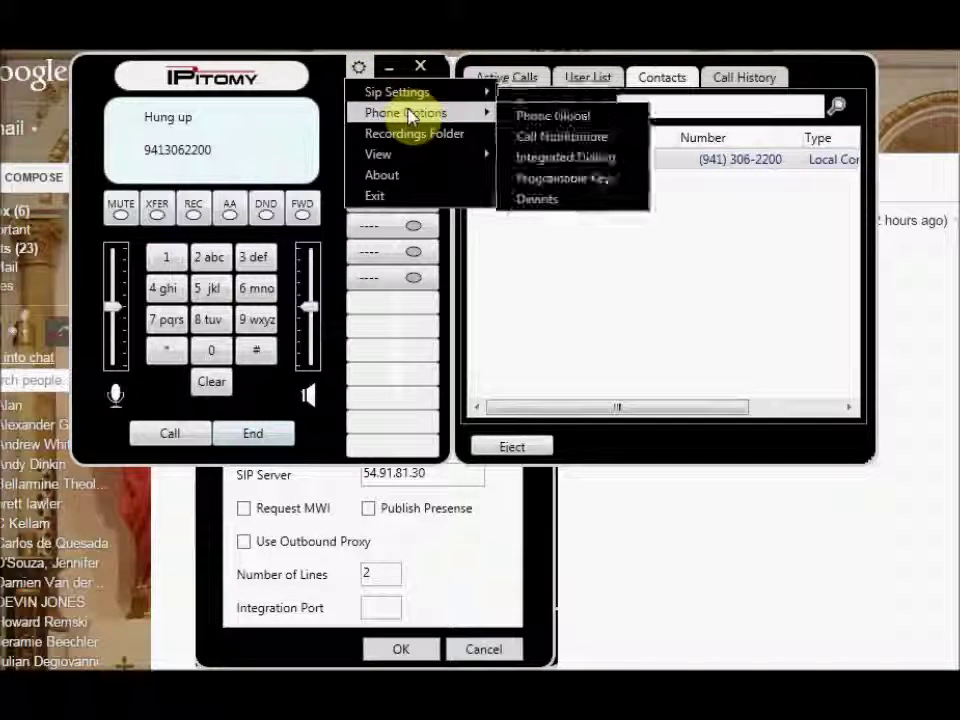
left_click(546, 201)
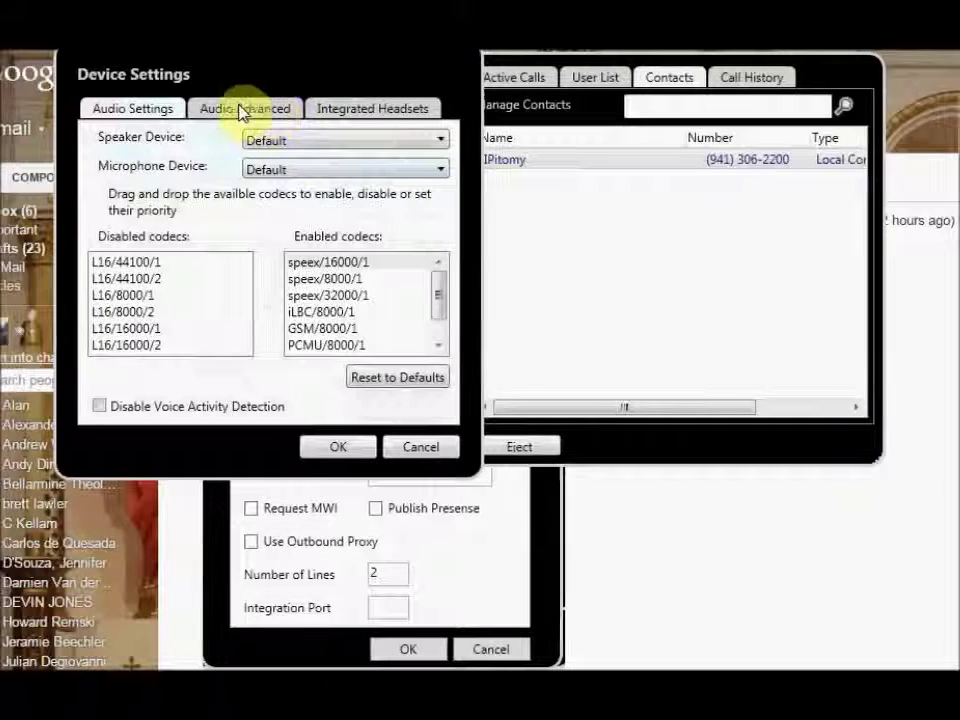
left_click(340, 114)
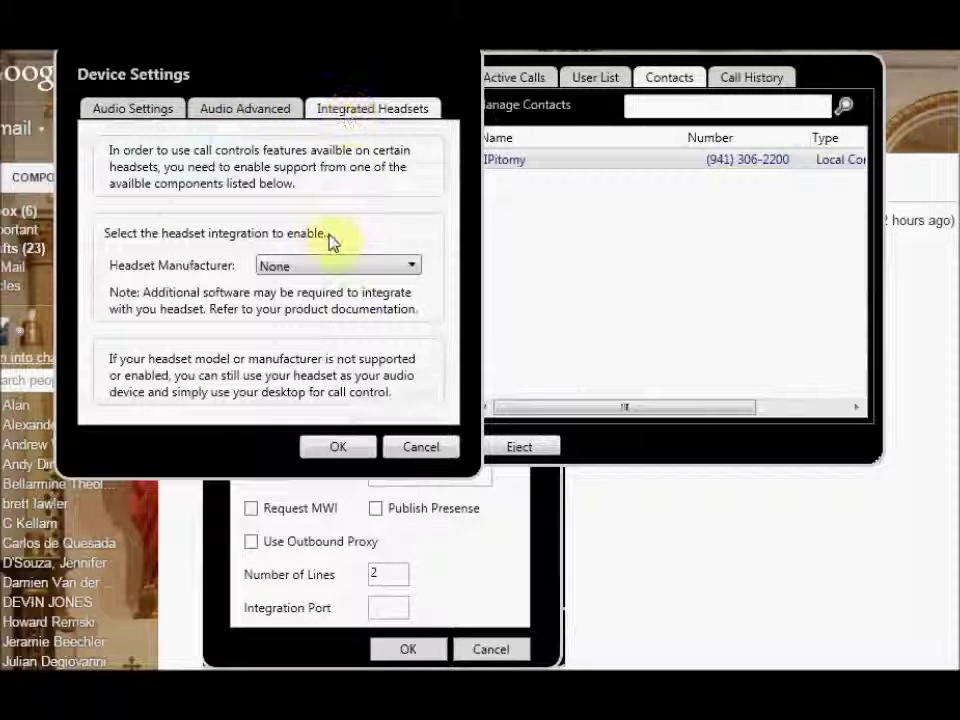
left_click(413, 271)
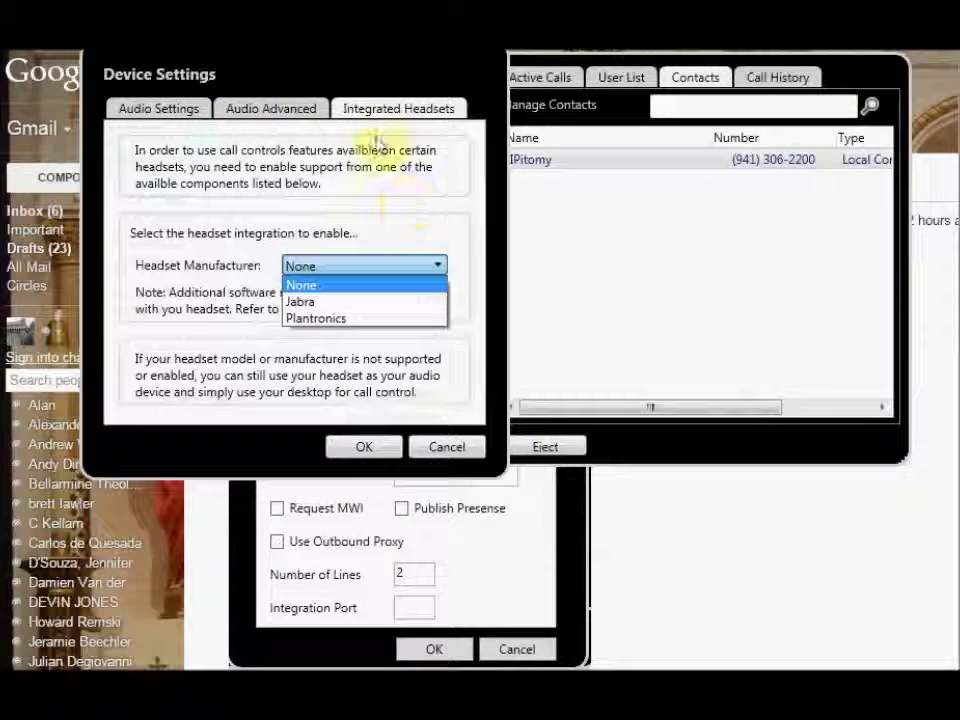
left_click(254, 115)
left_click(188, 108)
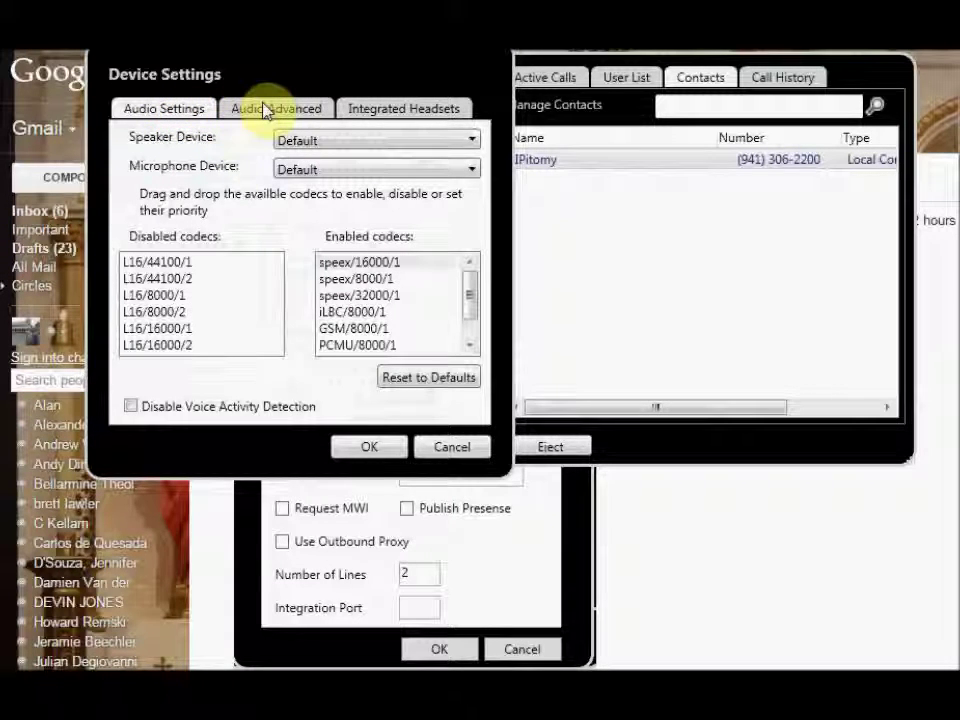
left_click(473, 141)
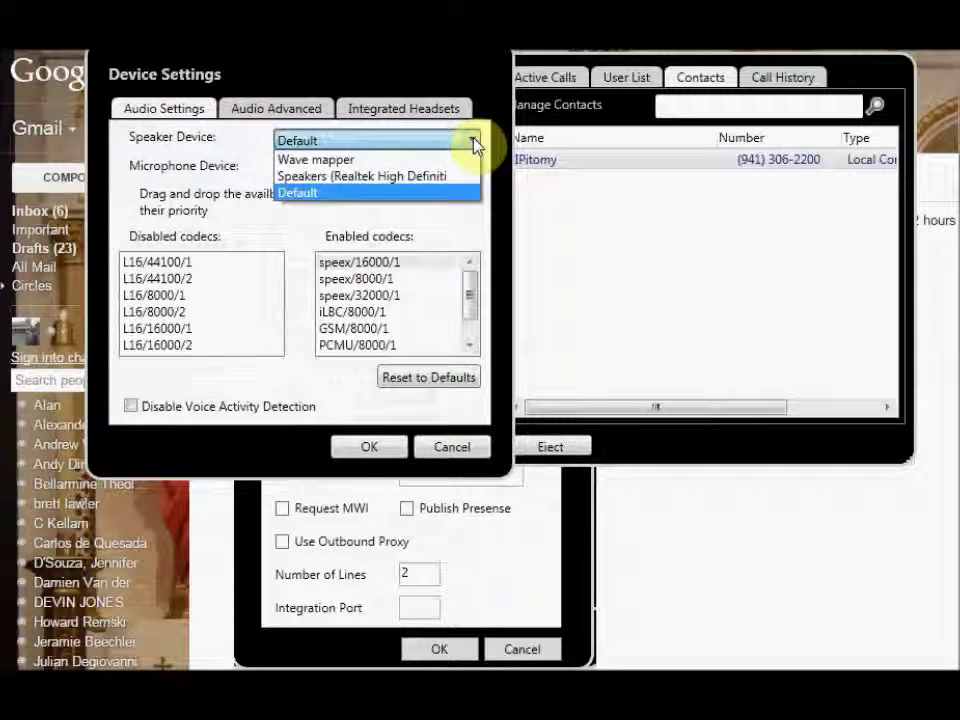
left_click(472, 143)
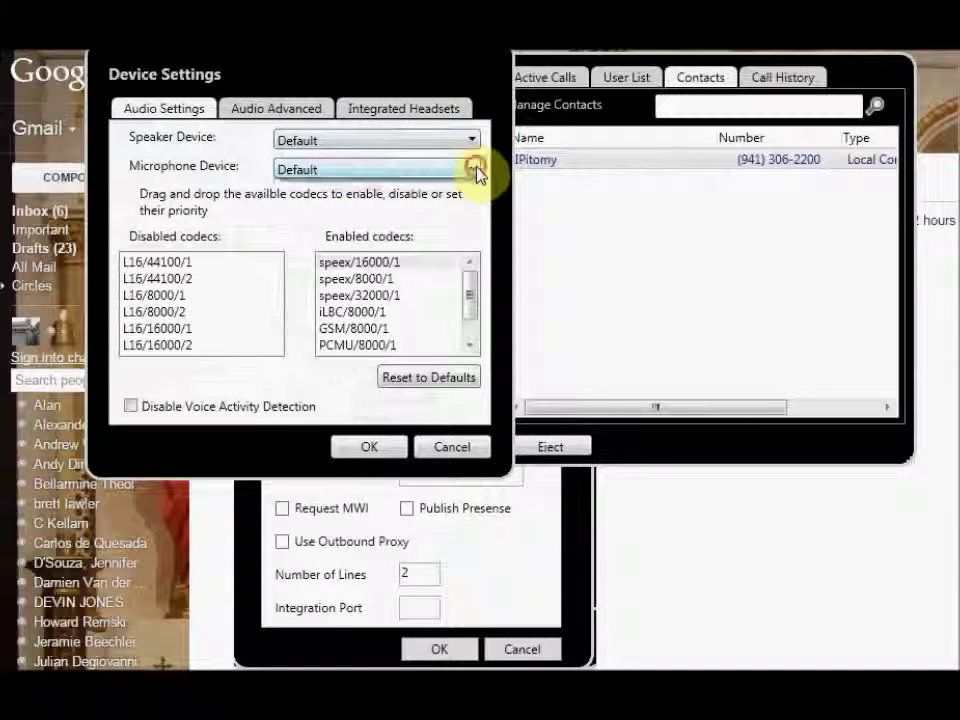
left_click(474, 168)
left_click(474, 168)
left_click(280, 115)
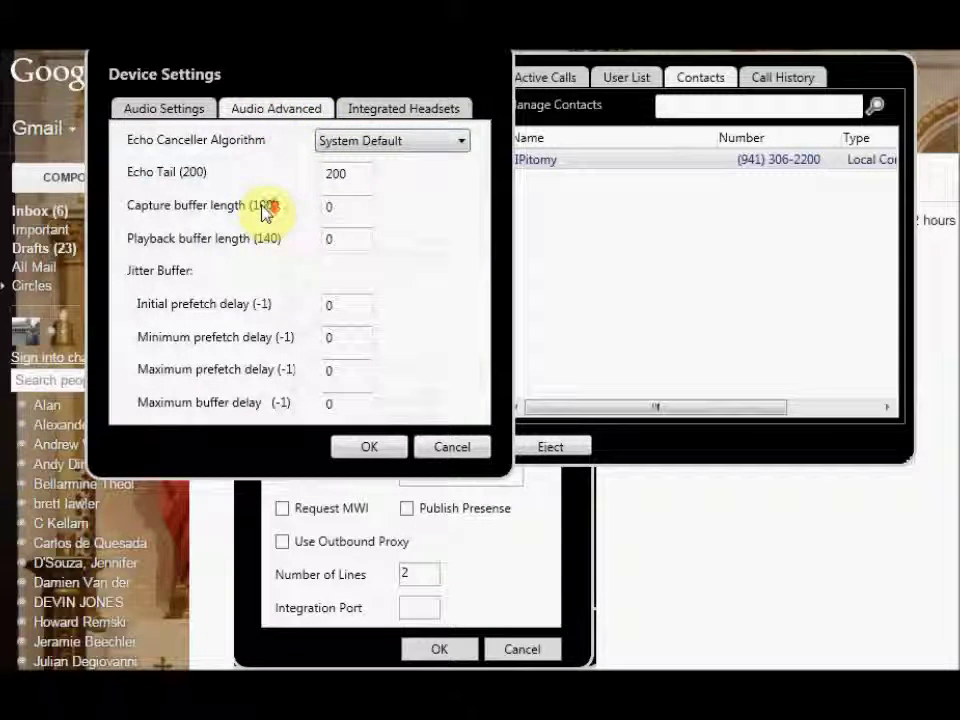
left_click(189, 109)
left_click(432, 441)
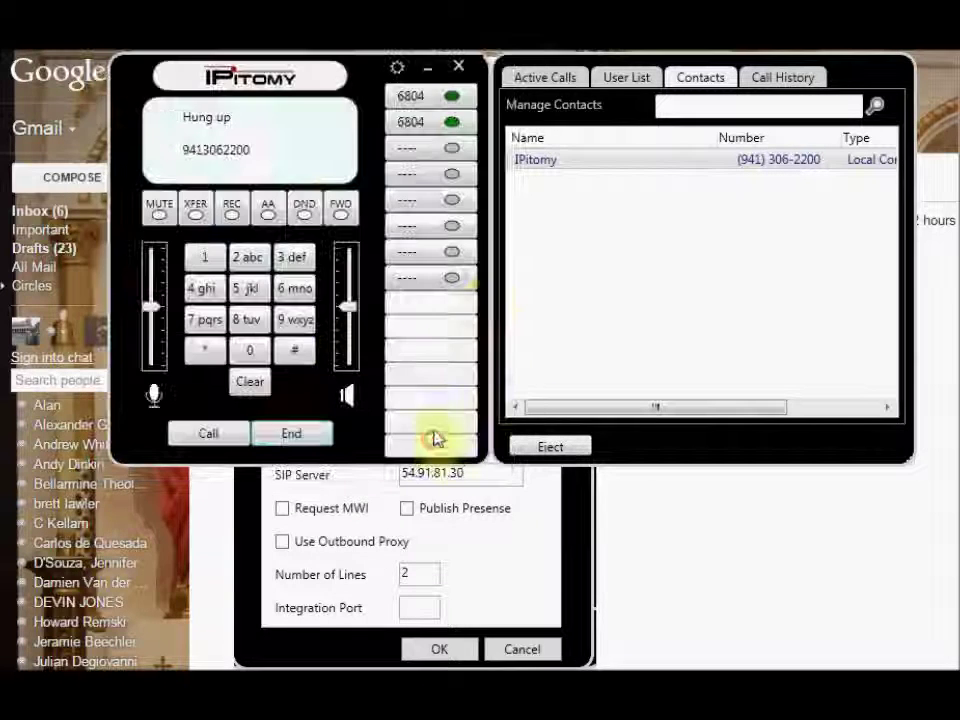
left_click(551, 77)
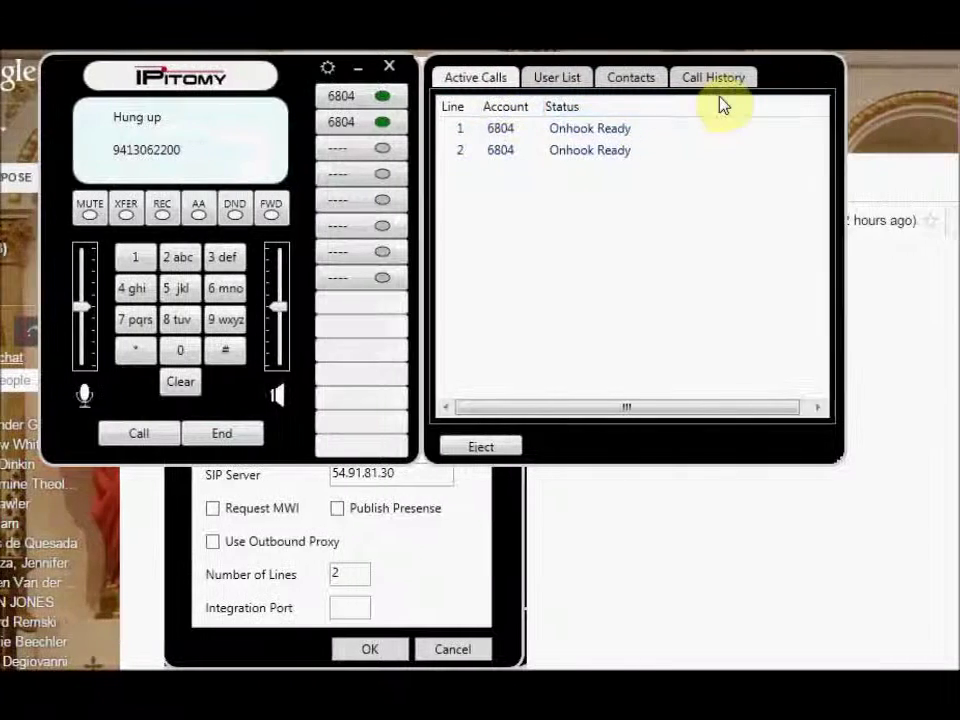
Show the Call History listing the two dialed calls from 6804
left_click(788, 79)
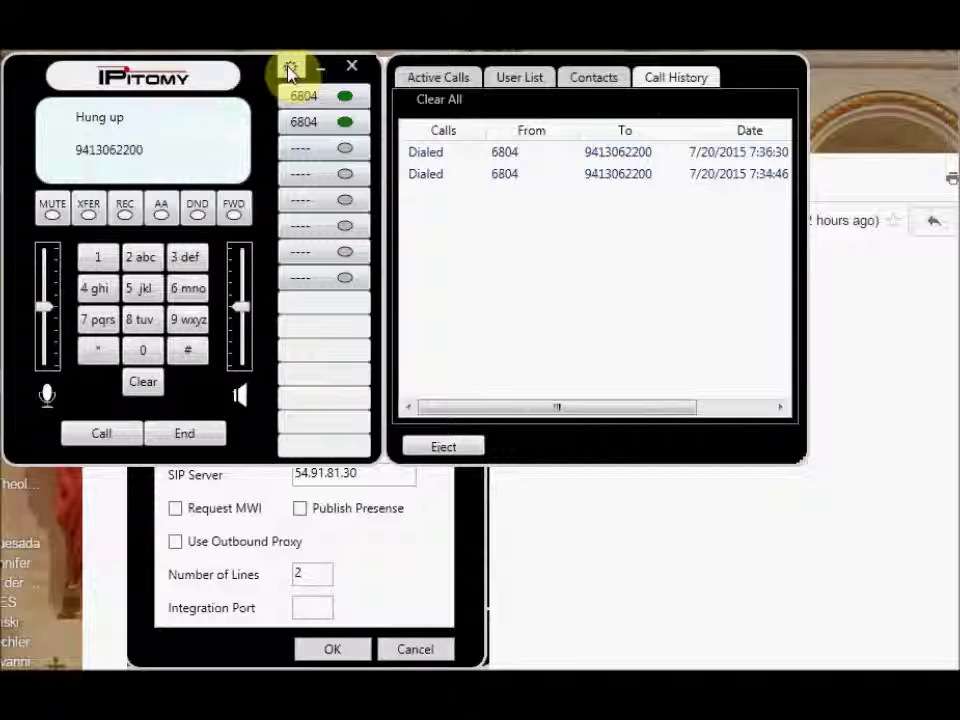
left_click(290, 70)
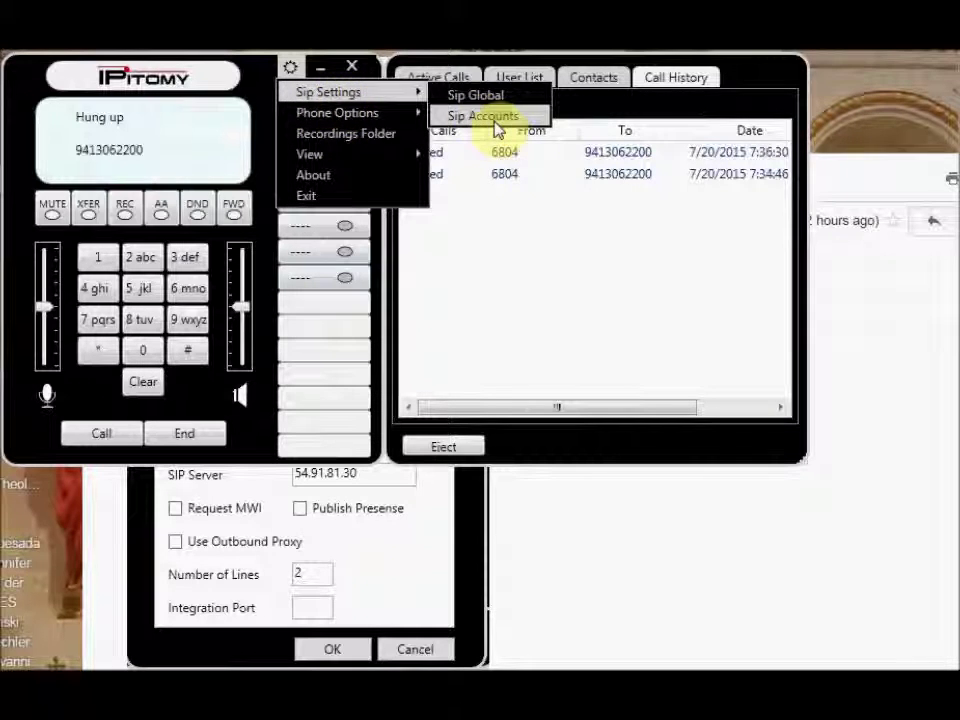
left_click(490, 122)
left_click(510, 172)
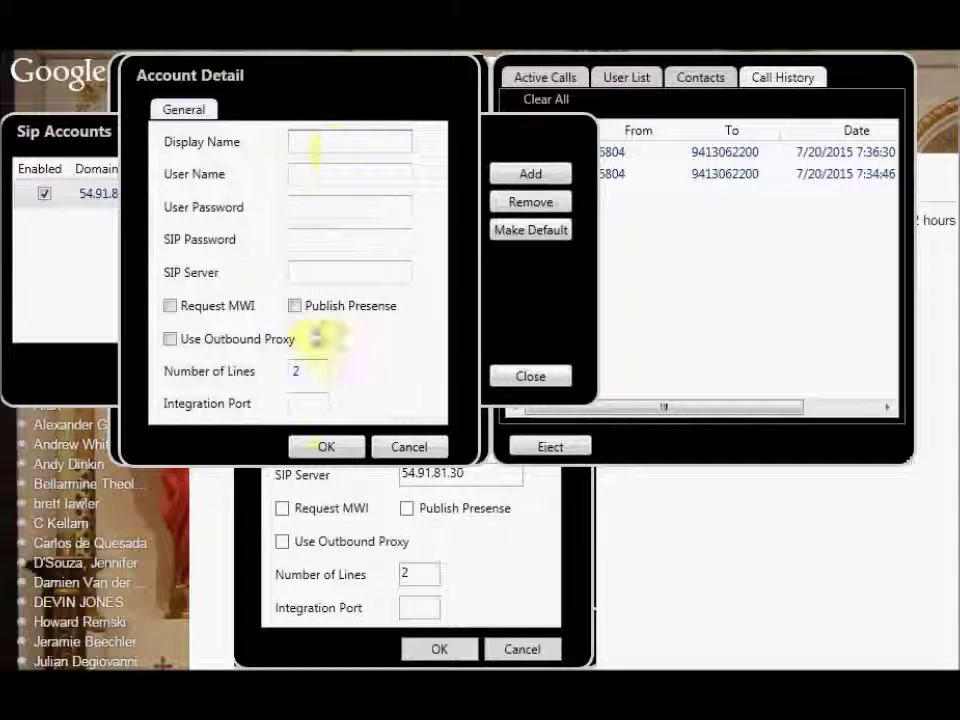
left_click(402, 446)
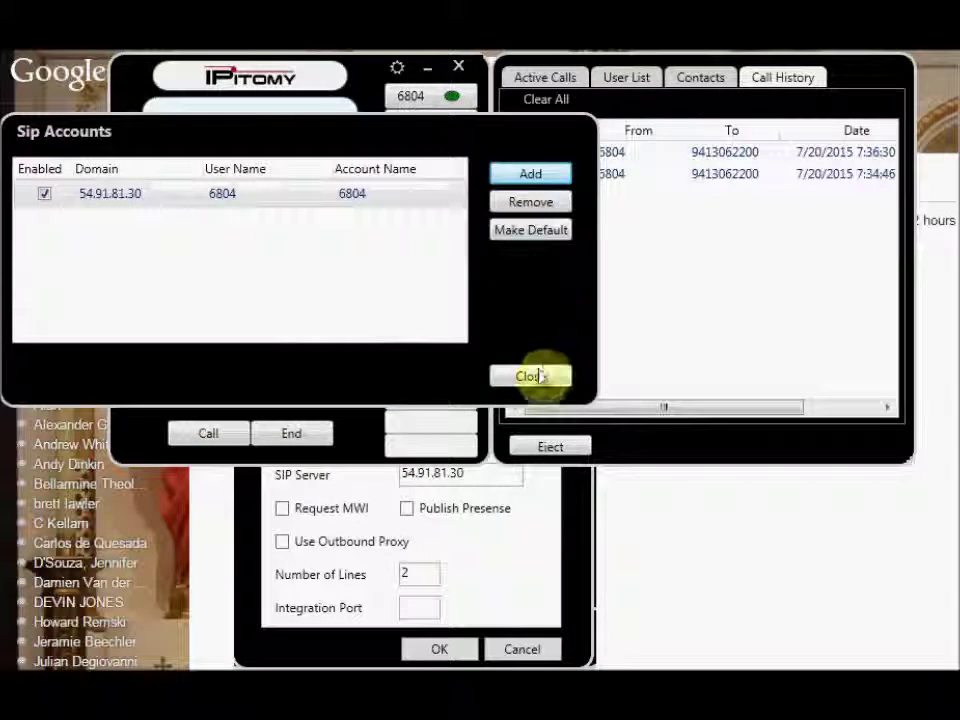
left_click(530, 376)
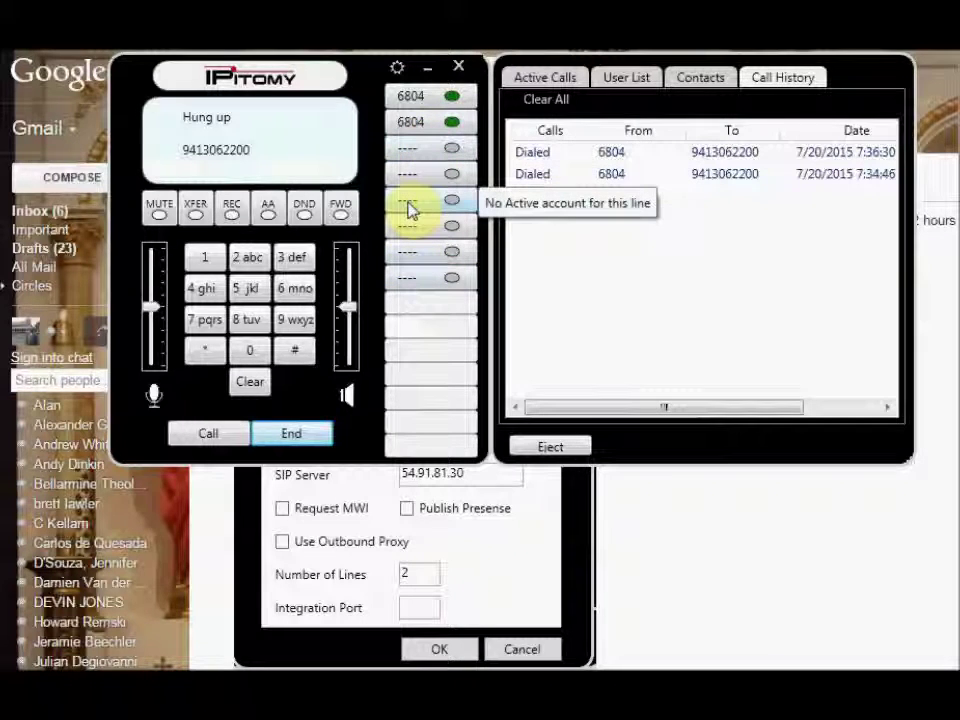
left_click(625, 77)
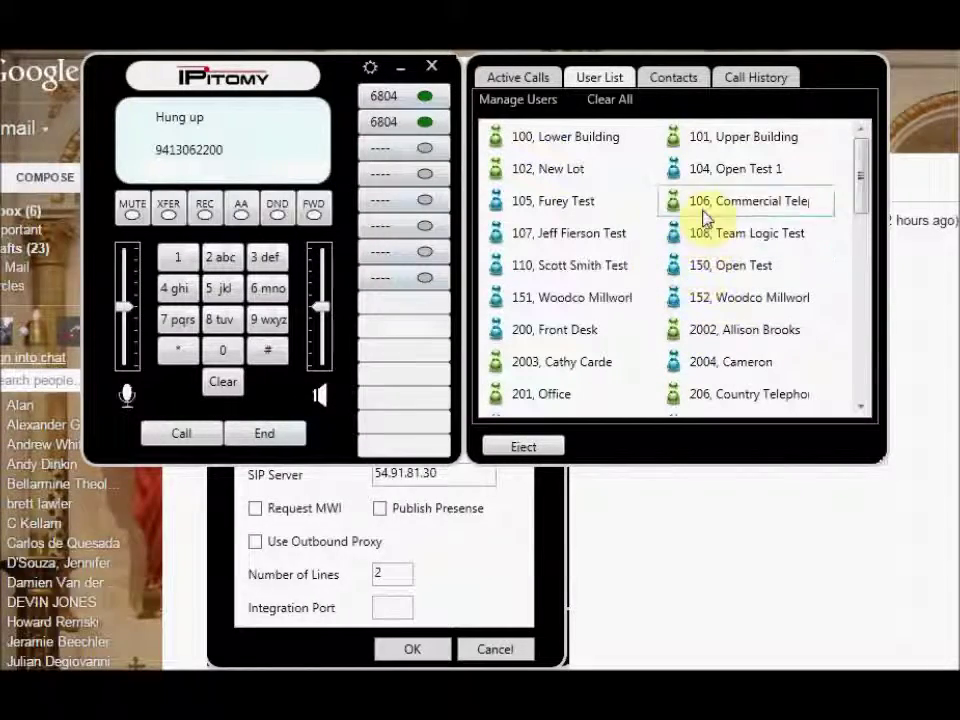
Inspect the actions for extension 106, then dismiss them without choosing one
right_click(705, 214)
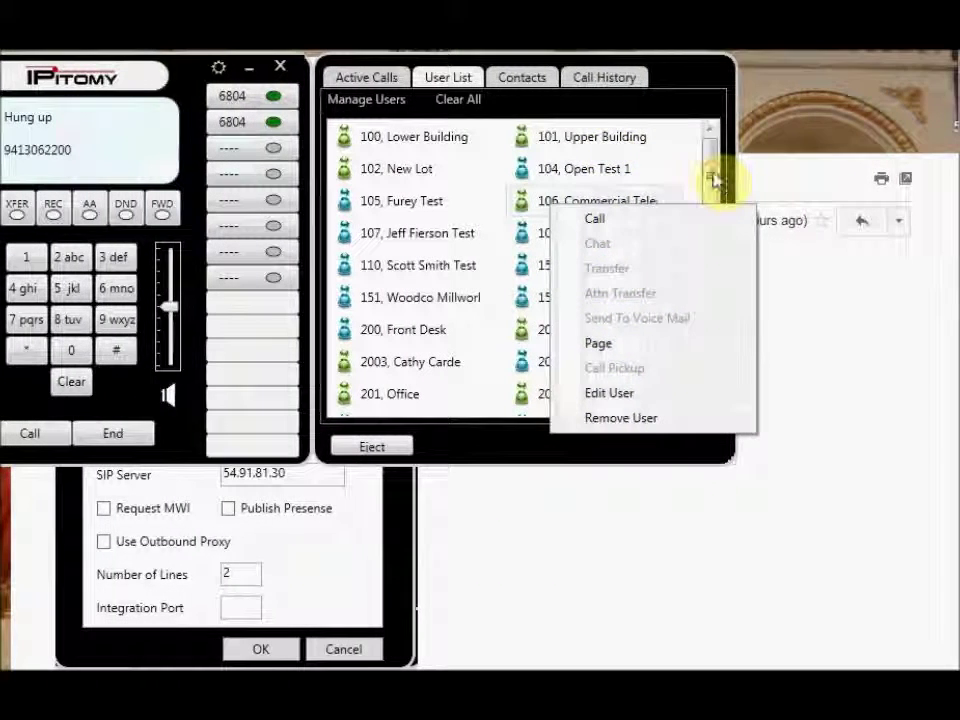
left_click(805, 178)
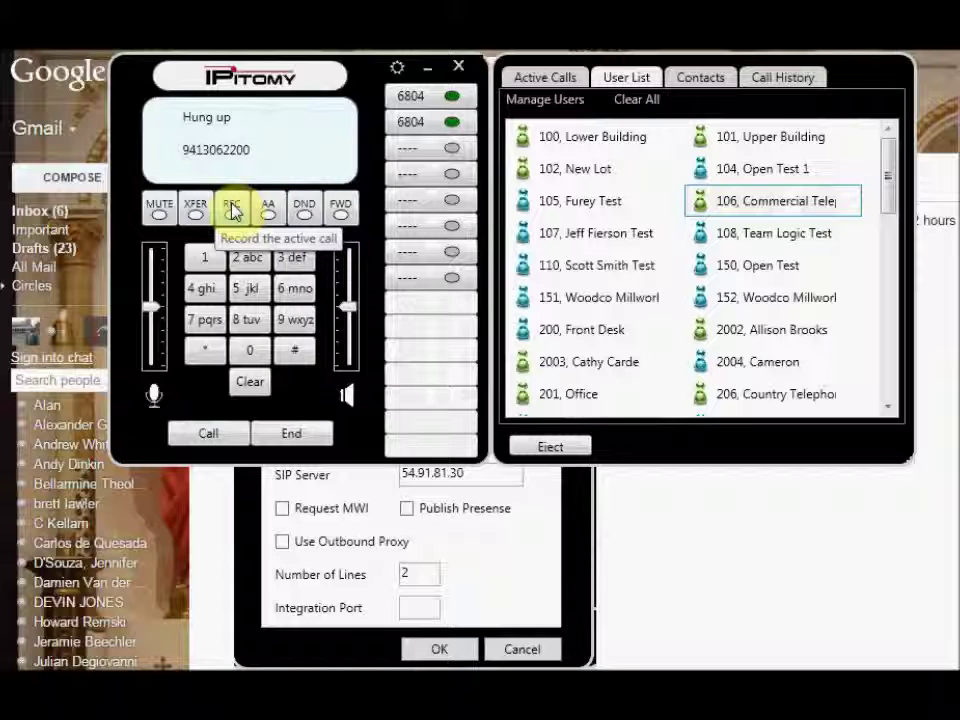
left_click(397, 70)
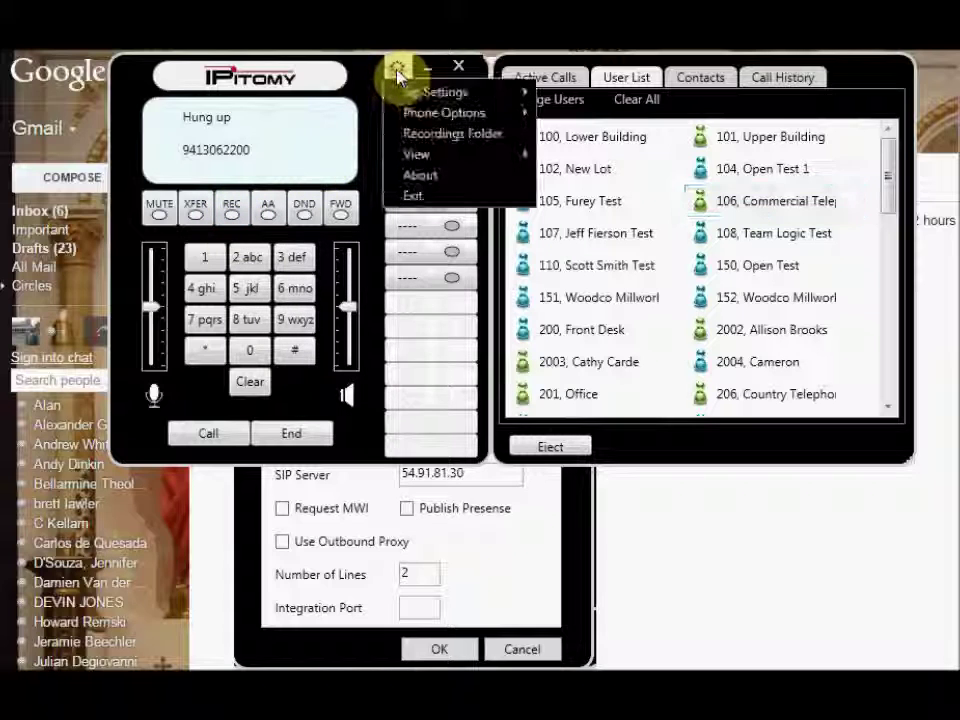